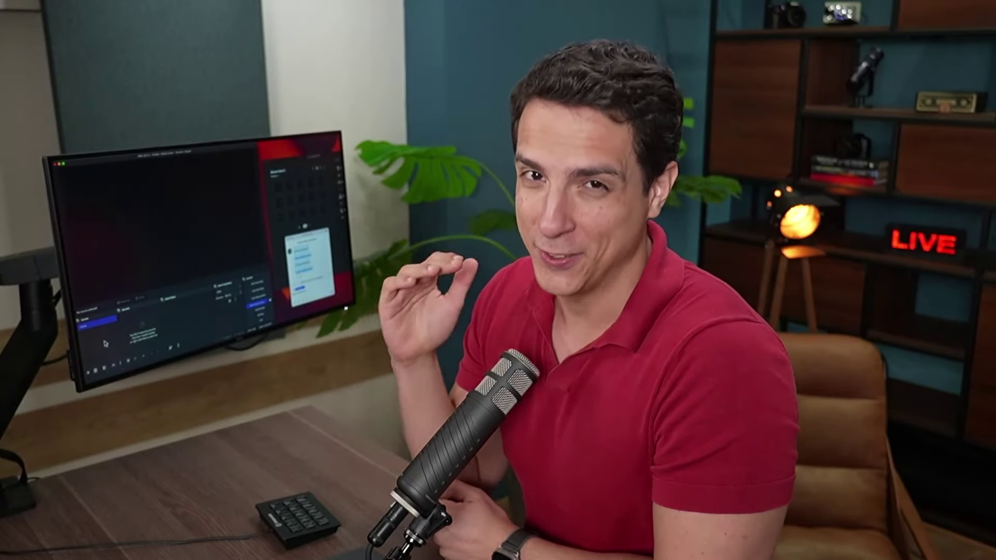
Add a scene named 'me' labelled with a red-circle emoji.
click(9, 531)
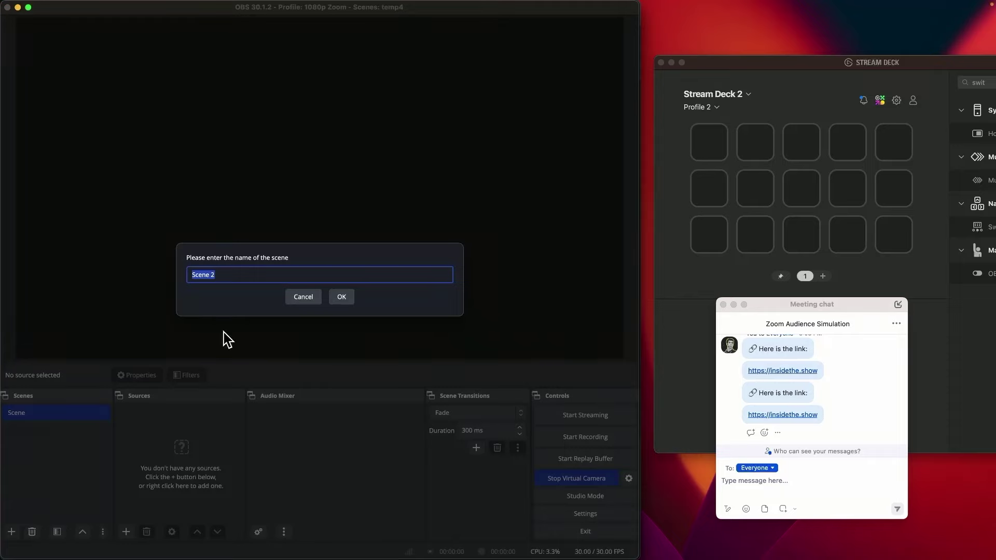
key(ctrl+super+space)
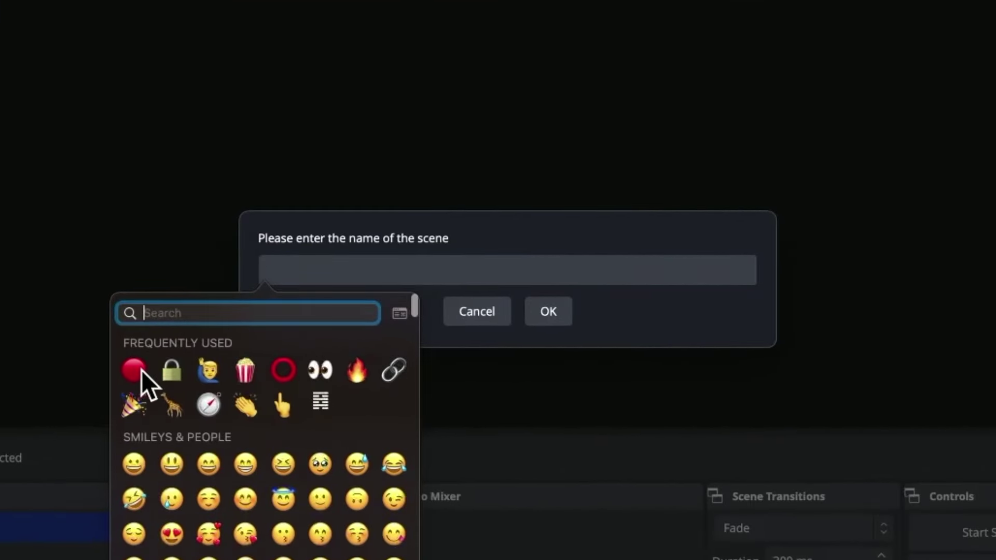
click(136, 371)
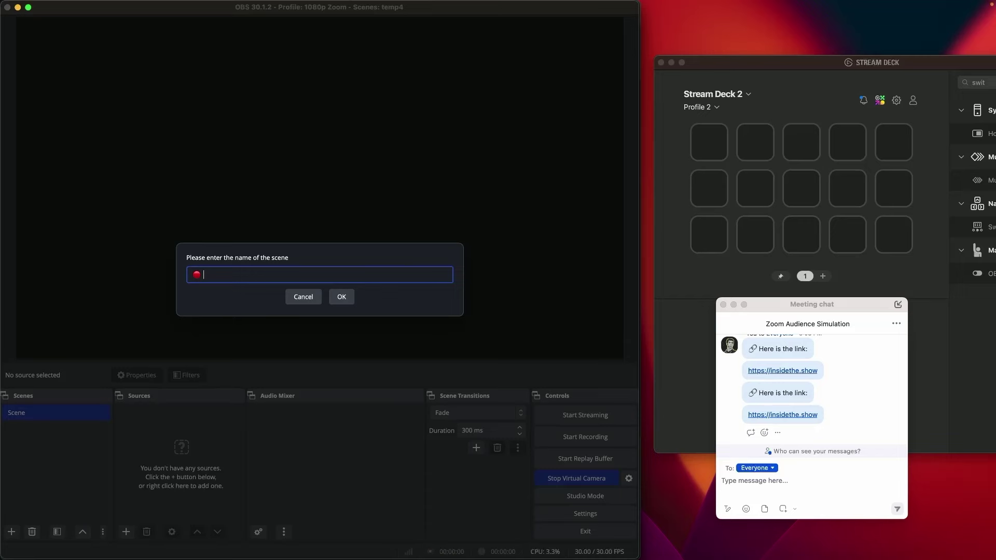
click(331, 299)
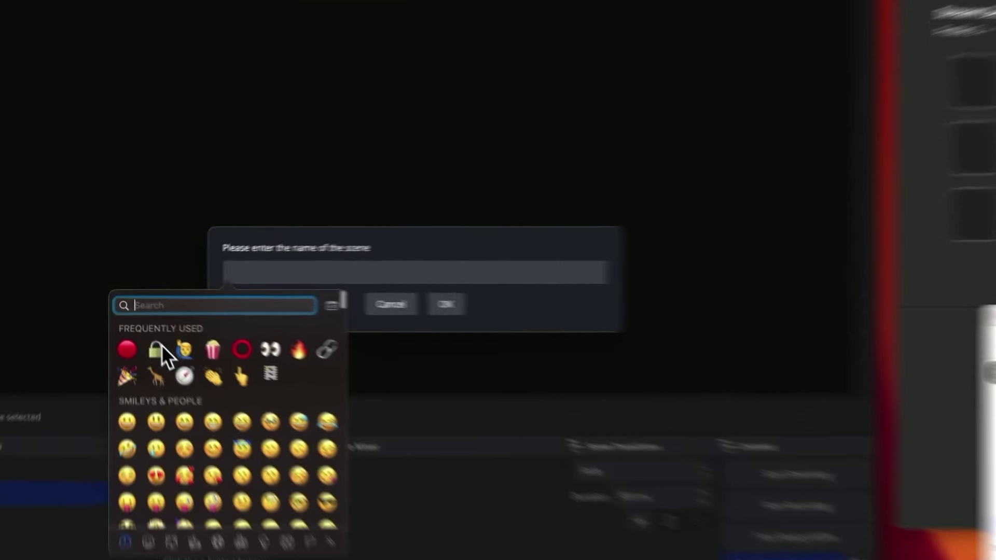
Add a scene named 'camera-1' labelled with a lock emoji.
key(Escape)
text(🔒)
text(cm)
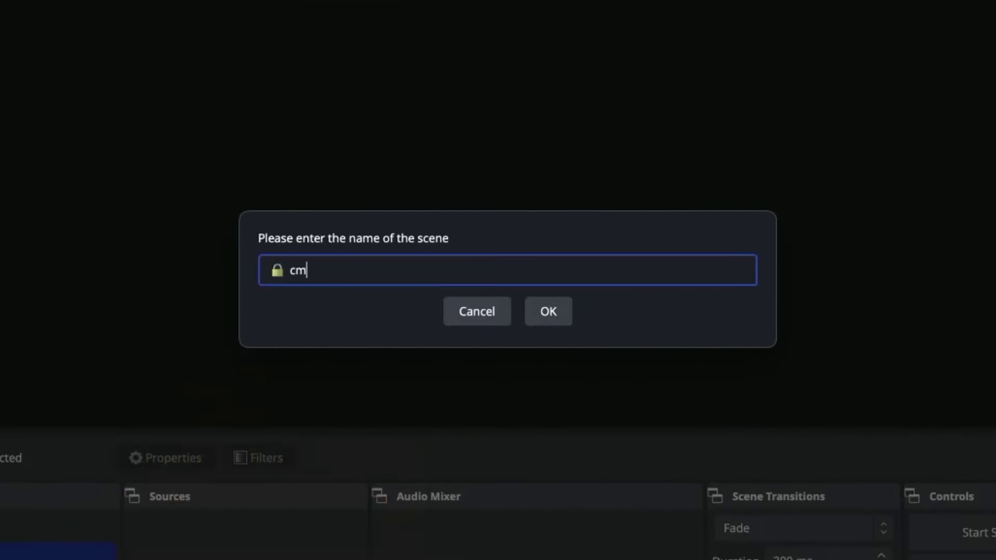
key(Return)
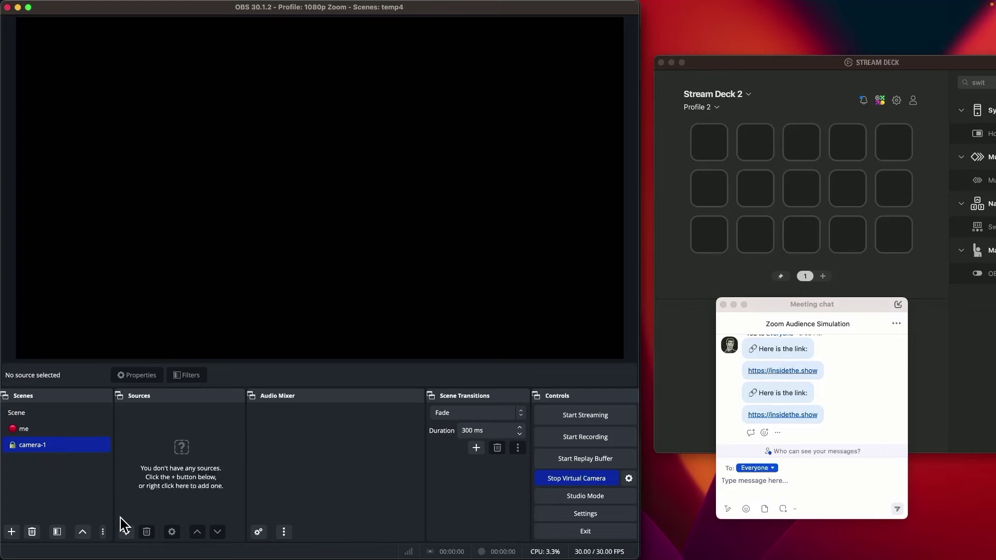
click(124, 531)
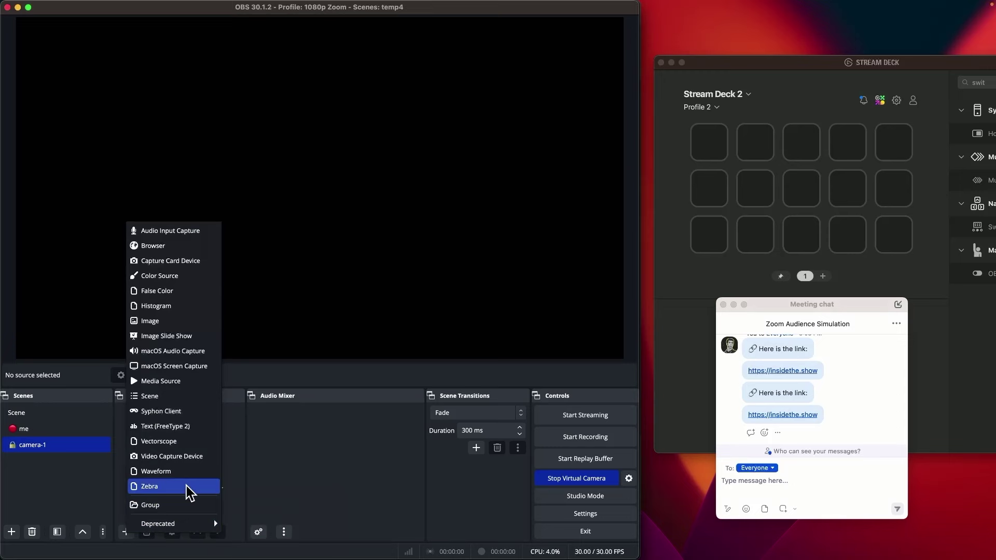
Add a Video Capture Device source named 'camera 1' to camera-1.
click(204, 457)
text(camera )
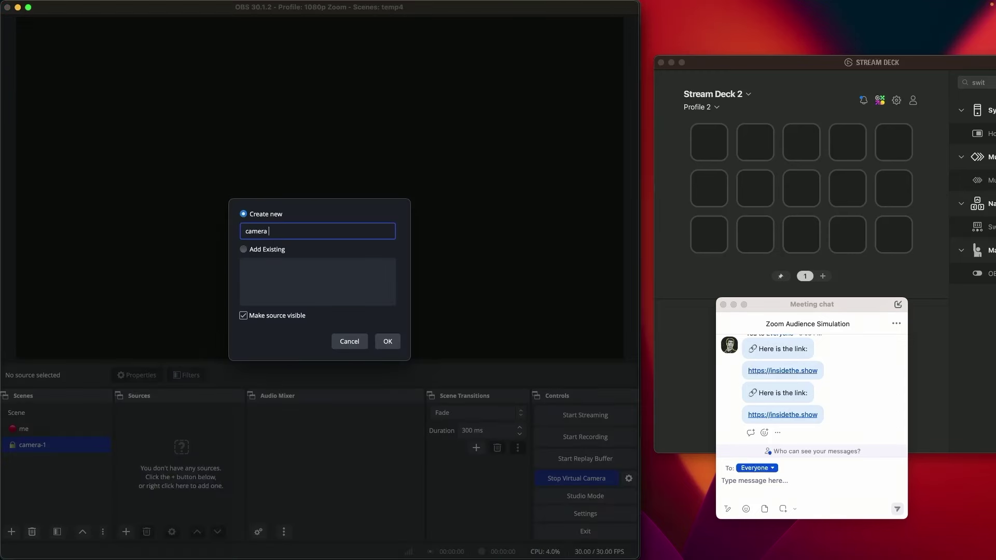
text(1)
key(Return)
Nest the existing camera-1 scene as a source inside the me scene.
click(79, 428)
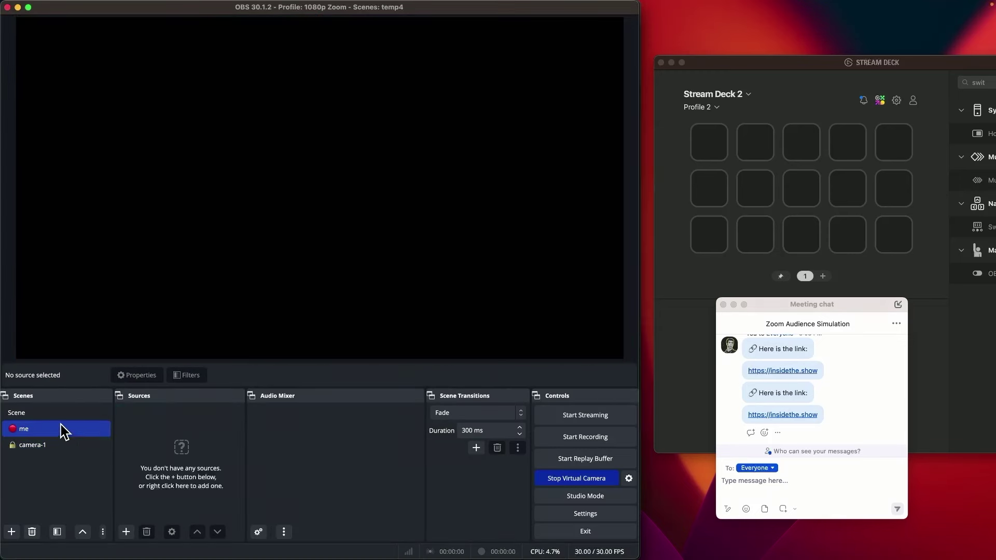
click(126, 531)
click(192, 397)
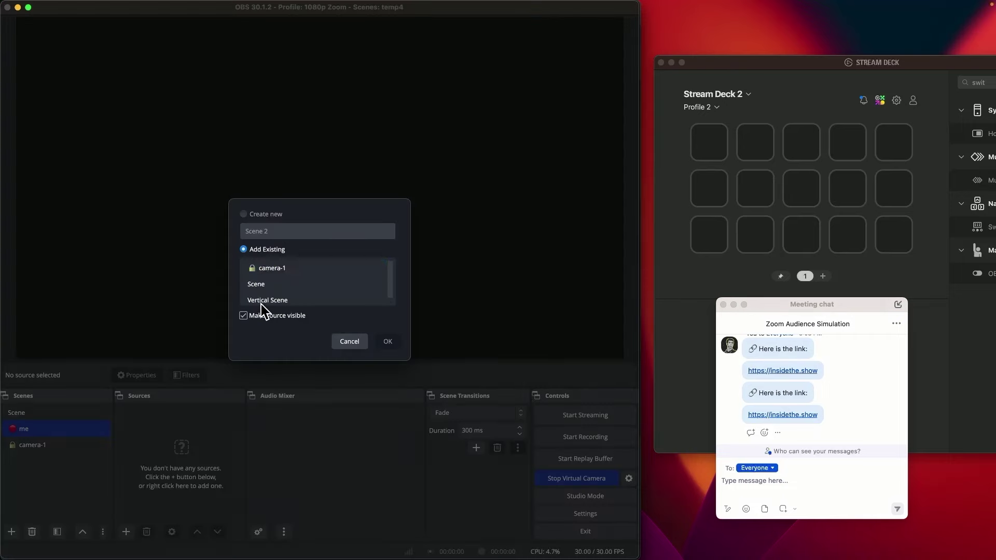
click(396, 343)
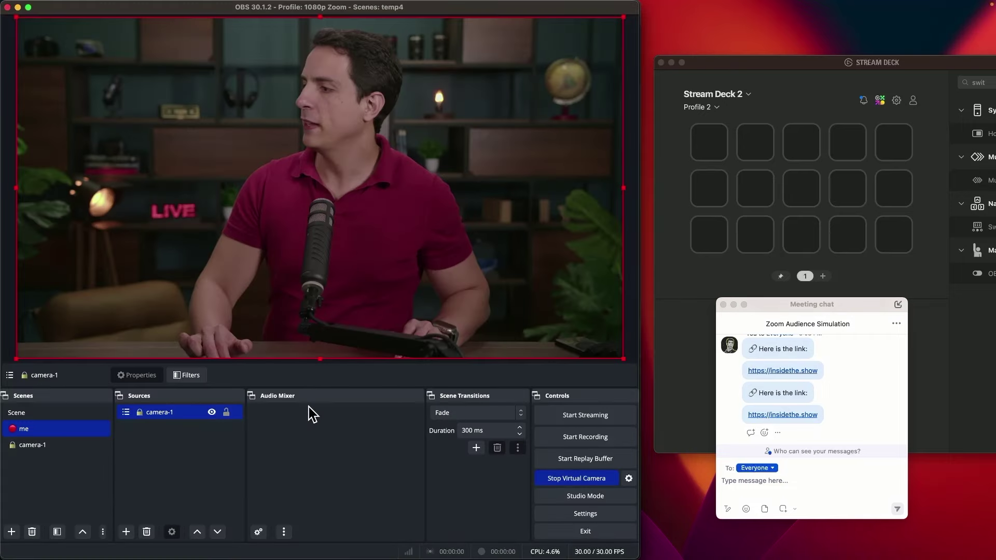
Delete the unused default Scene.
click(77, 412)
click(32, 531)
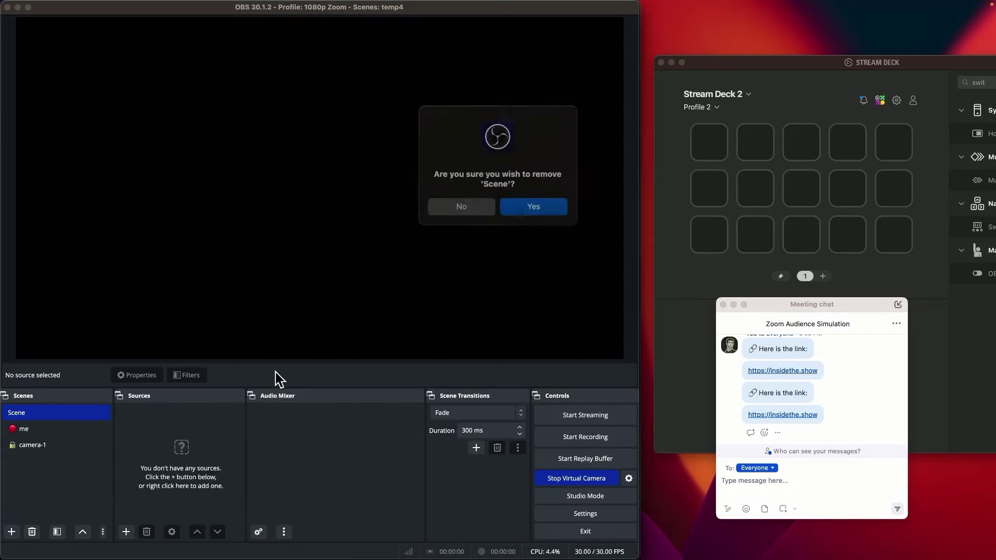
click(518, 203)
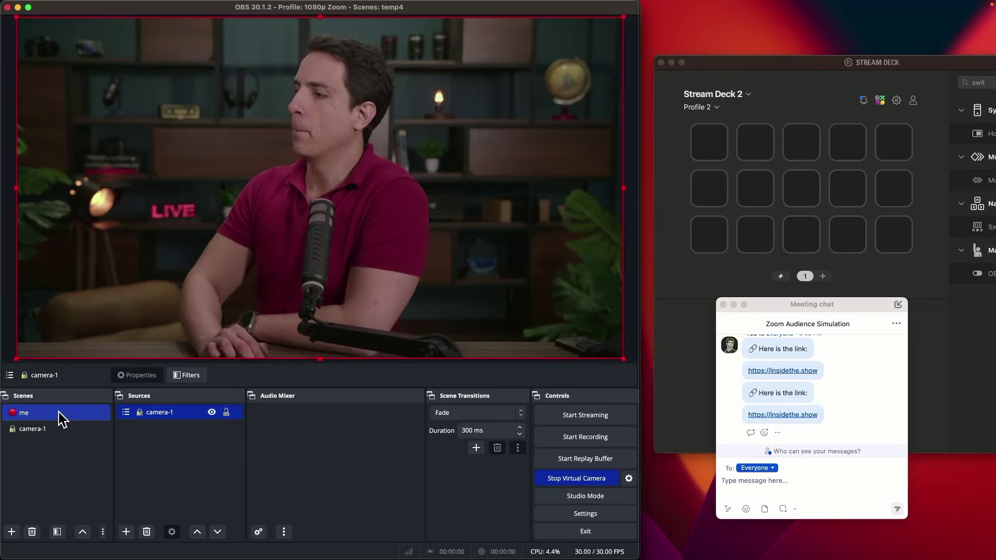
Enlarge the camera-1 shot past the canvas edges, shift it left, and check it in me.
click(42, 429)
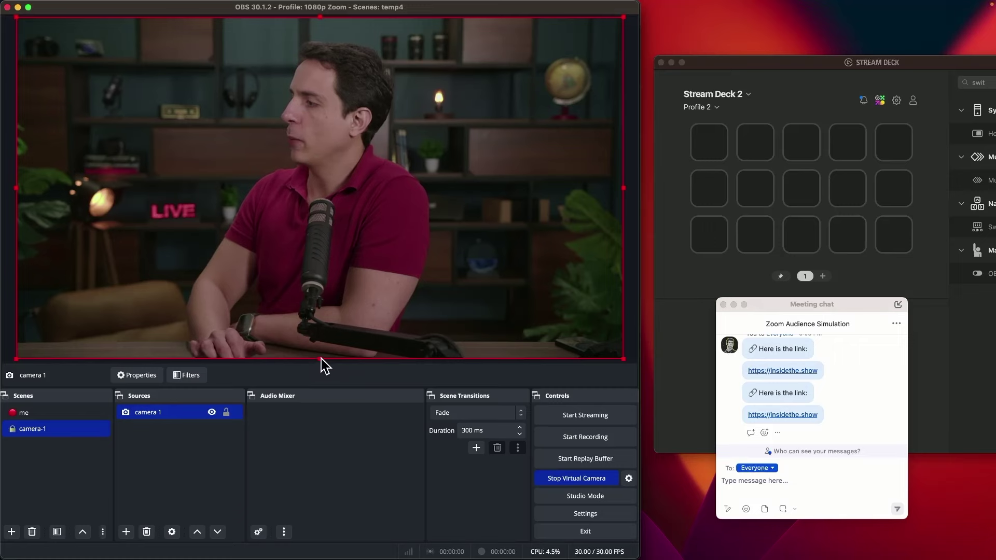
drag(322, 359, 325, 517)
drag(399, 260, 266, 228)
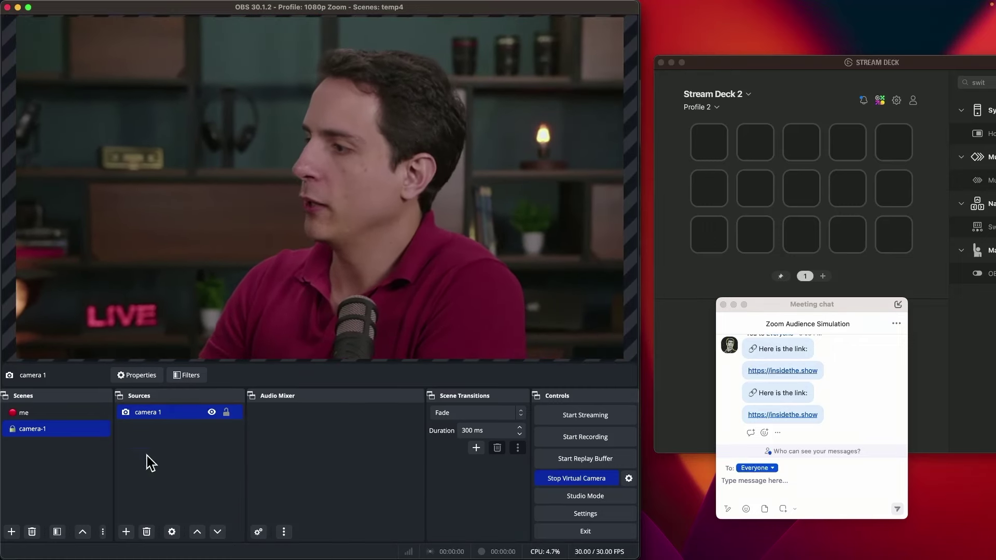
click(63, 414)
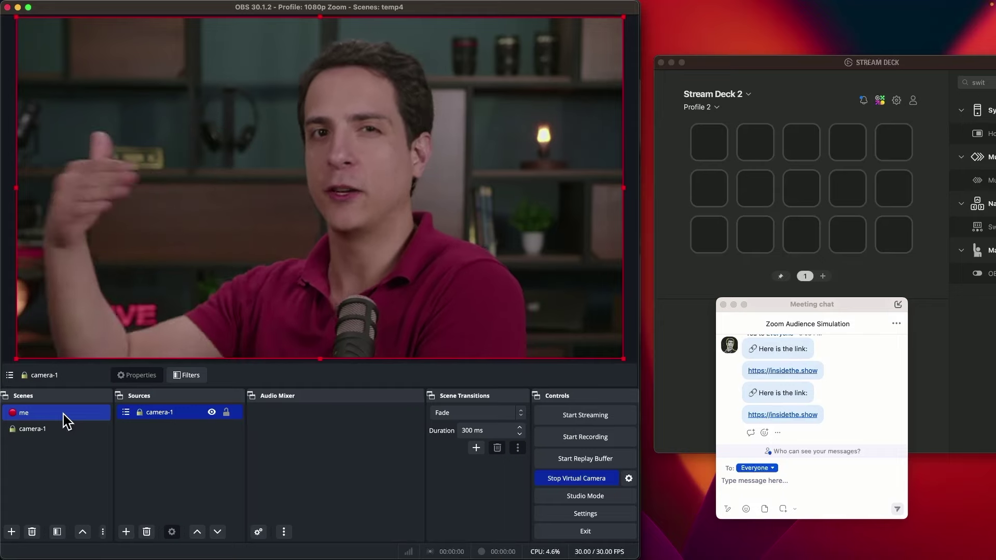
click(54, 428)
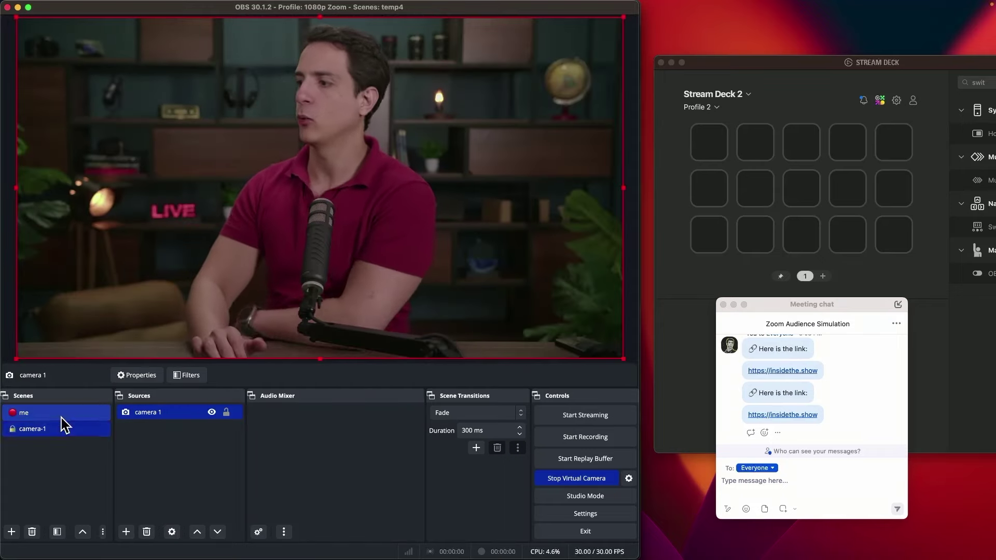
click(66, 415)
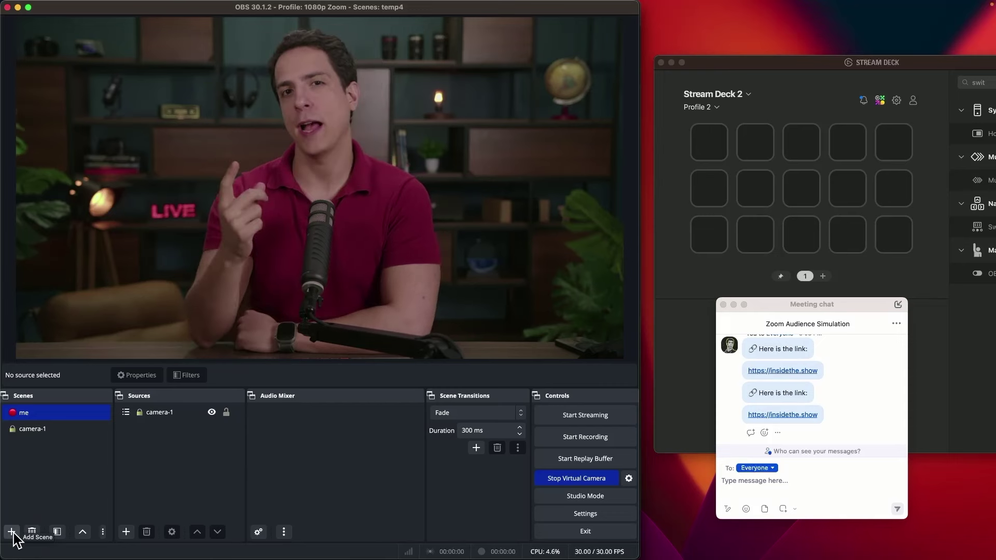
Create a new scene named 'overlay' without an emoji.
click(12, 532)
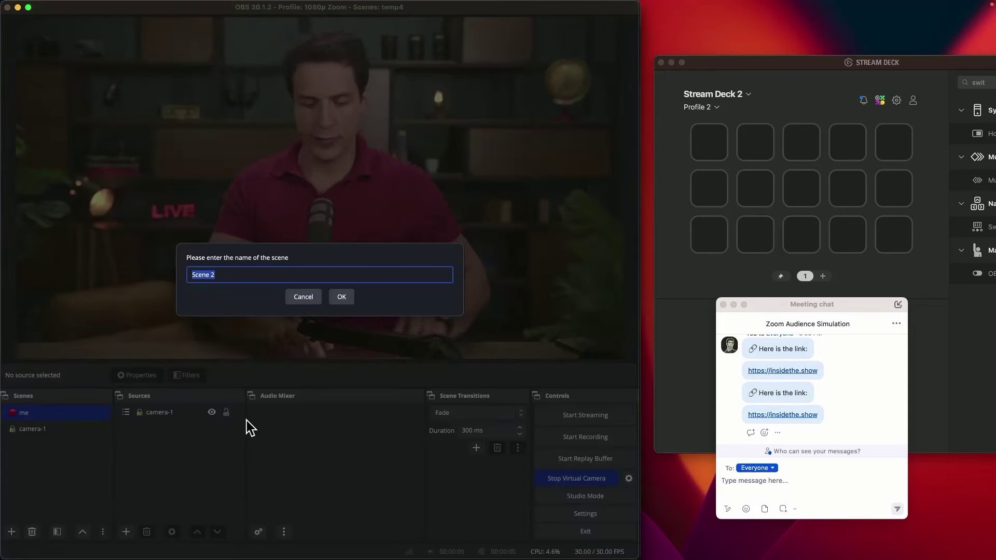
key(ctrl+super+space)
key(Escape)
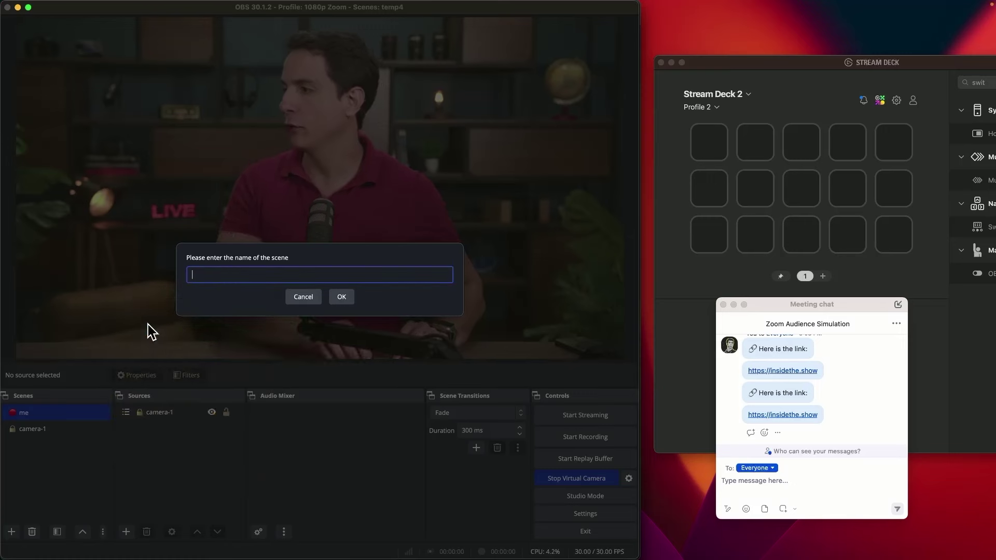
text(overlay)
key(Return)
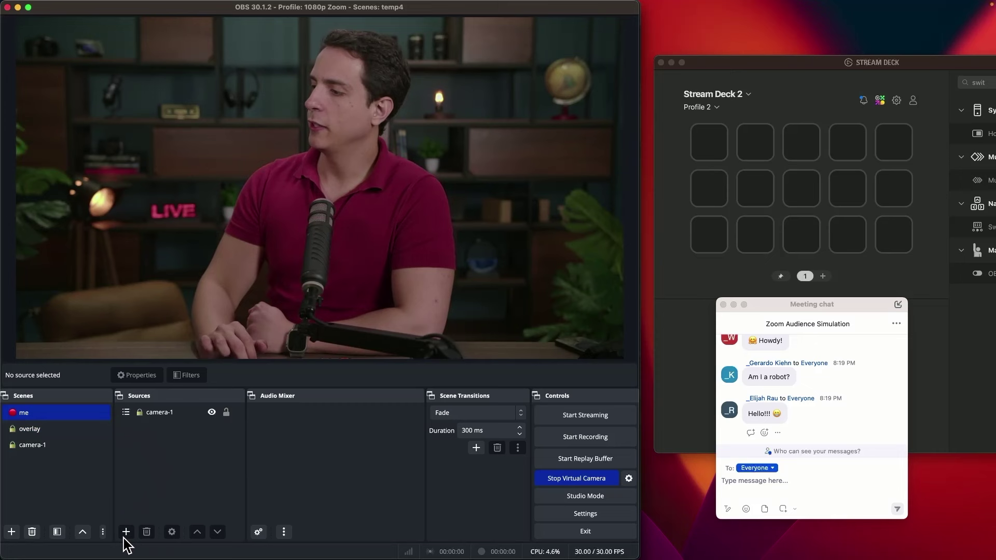
Add the existing overlay scene as a source in me, above camera-1.
click(125, 532)
click(156, 399)
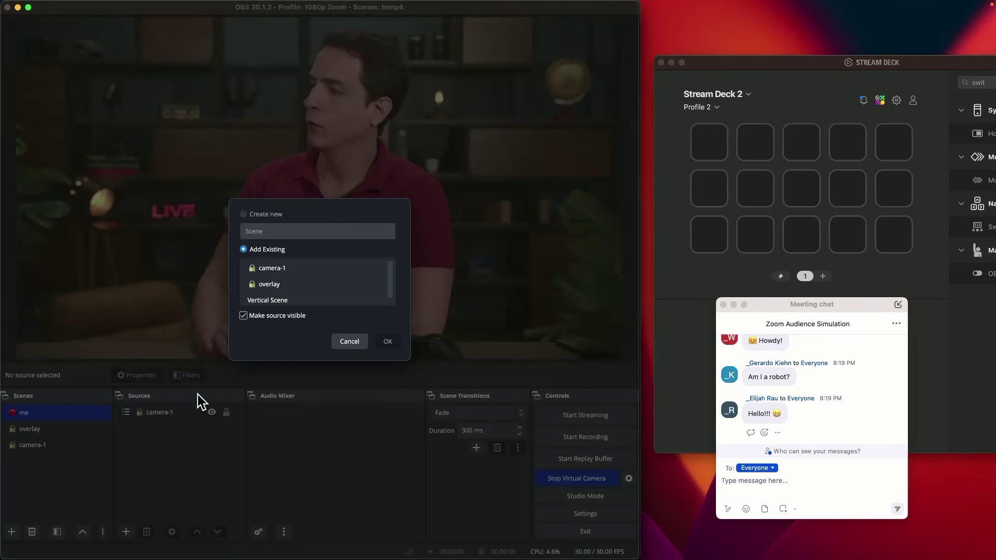
click(390, 342)
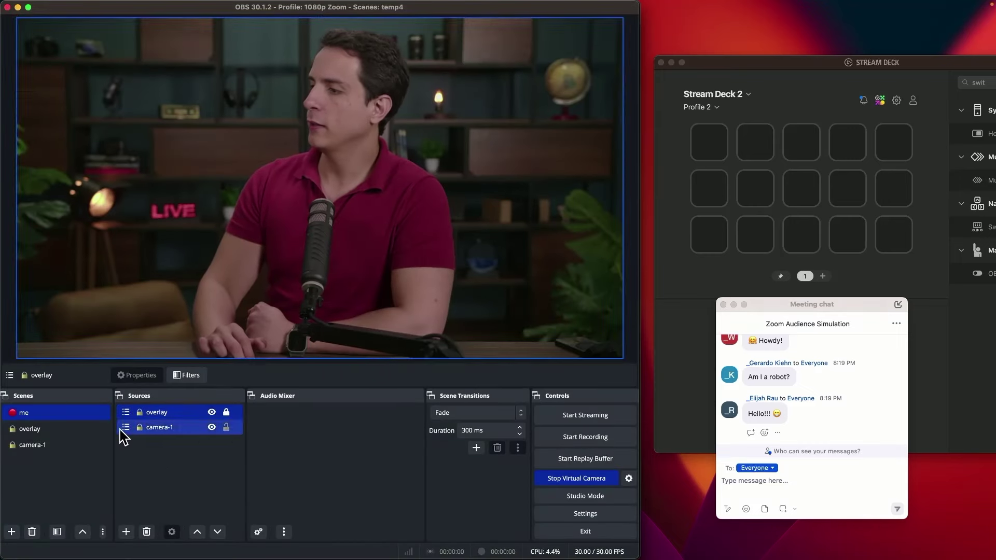
click(97, 428)
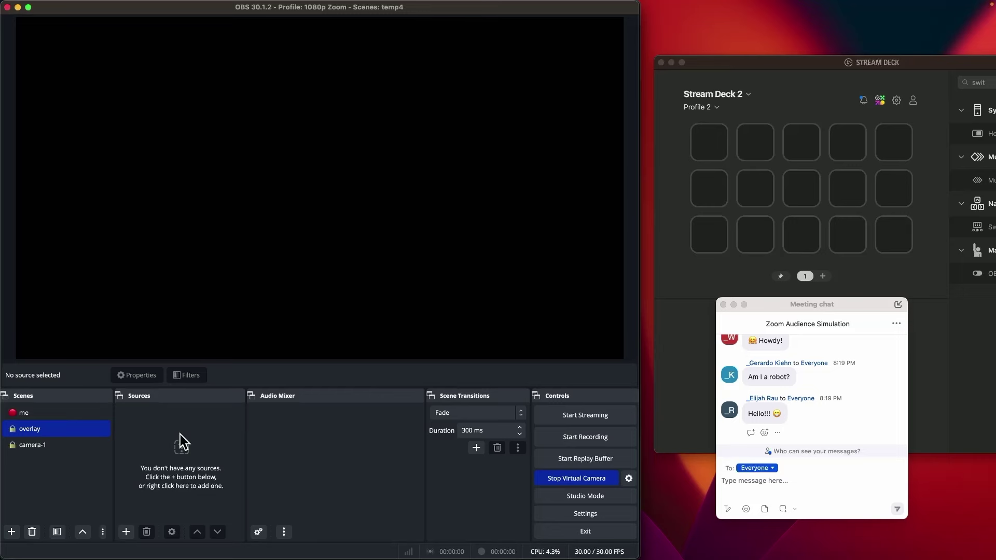
click(71, 412)
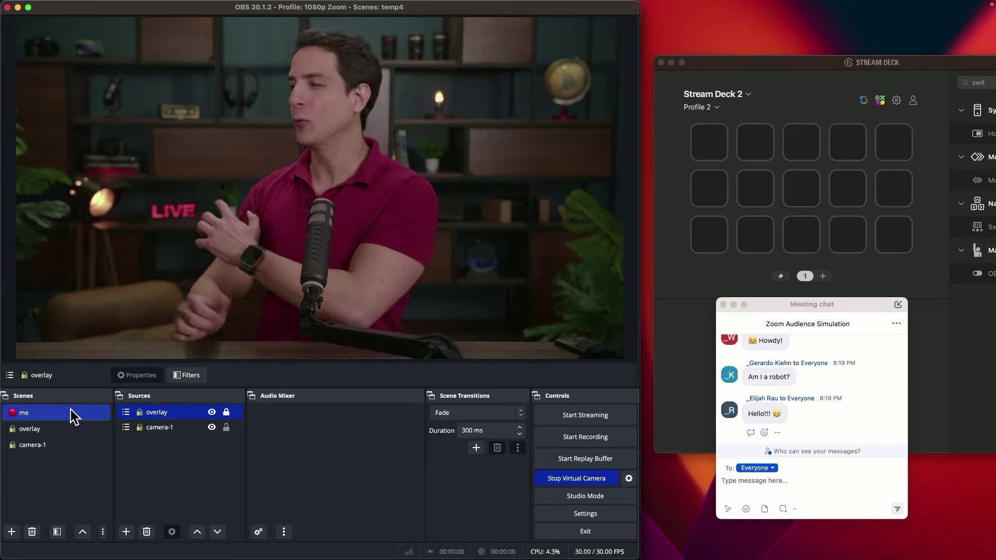
click(359, 169)
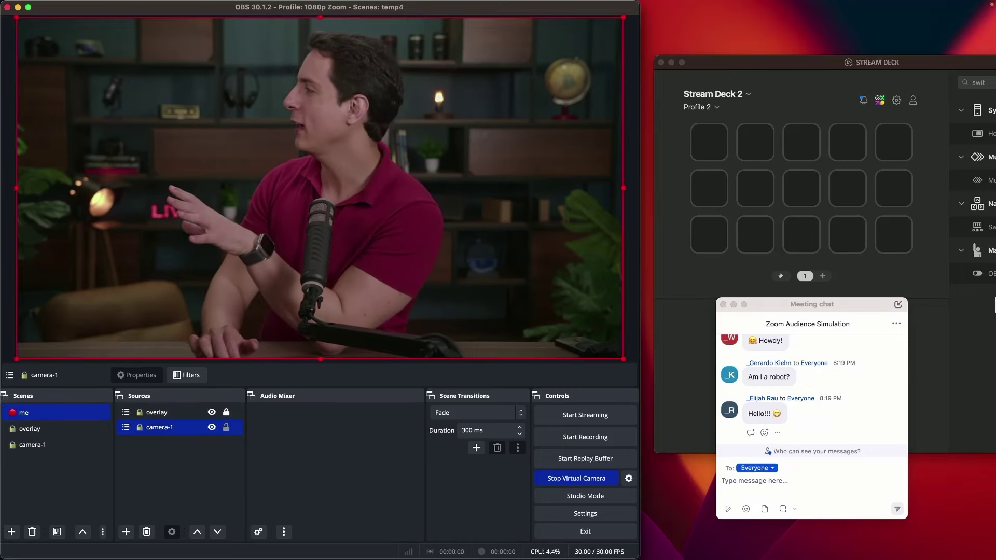
Start the OBS virtual camera and enlarge the camera-1 picture in the preview.
mouse_move(992, 284)
click(974, 242)
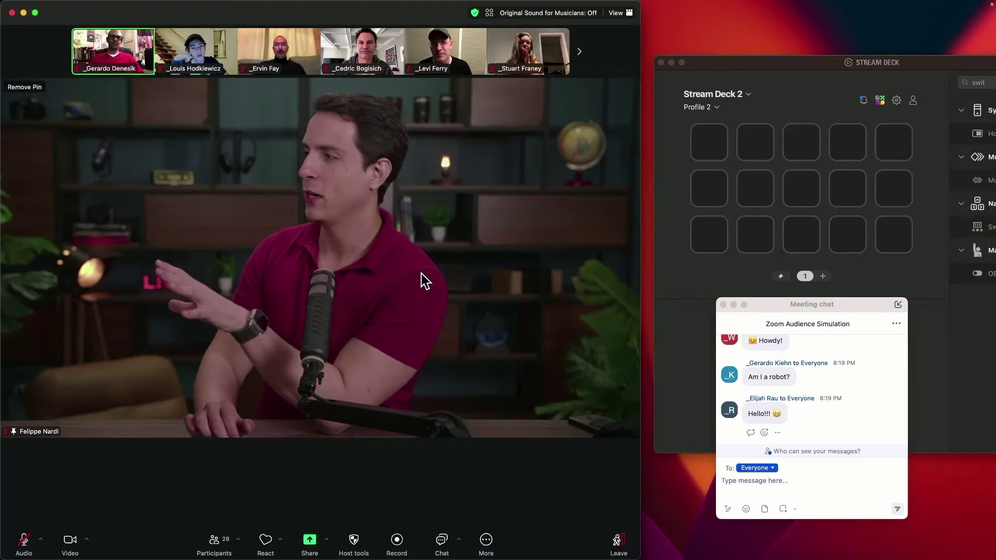
mouse_move(992, 244)
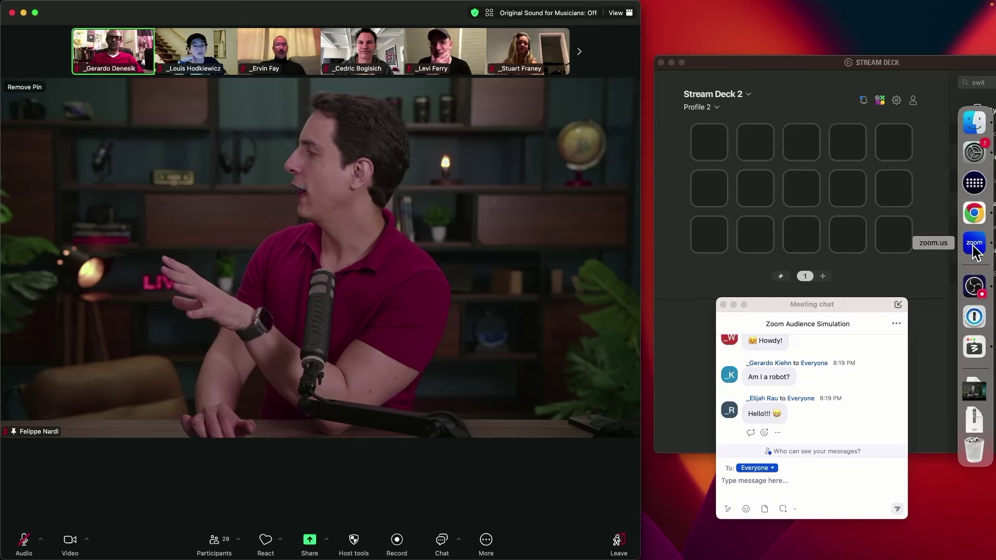
click(974, 286)
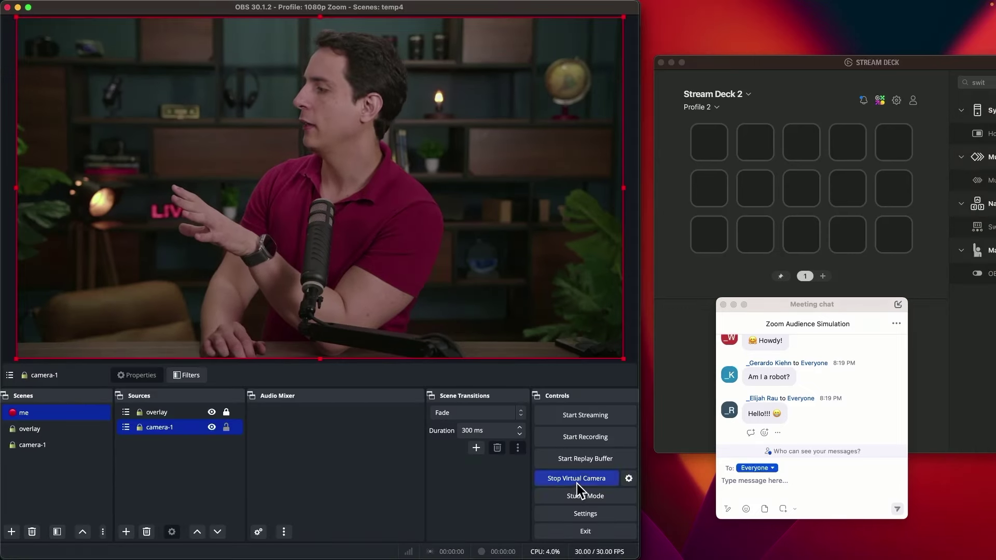
mouse_move(976, 316)
click(974, 243)
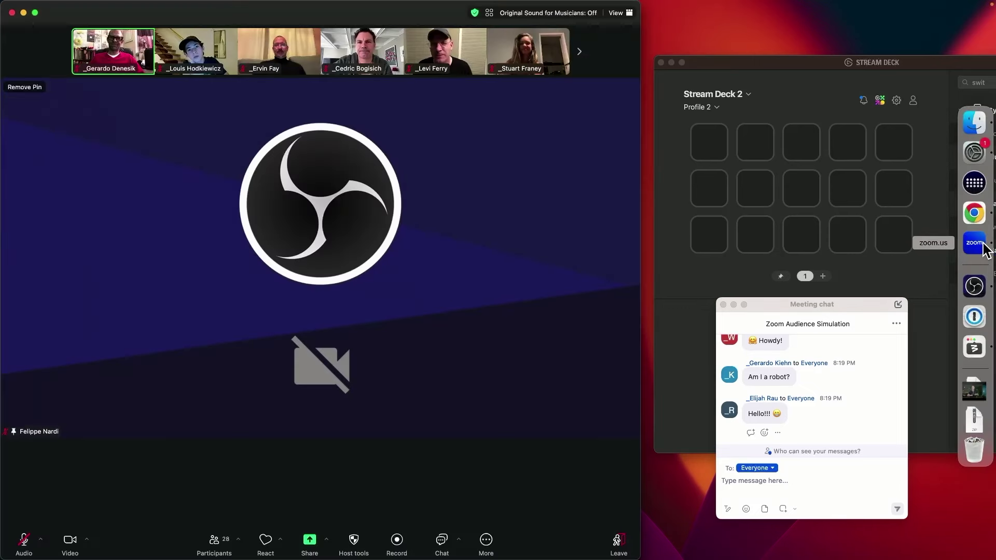
click(974, 287)
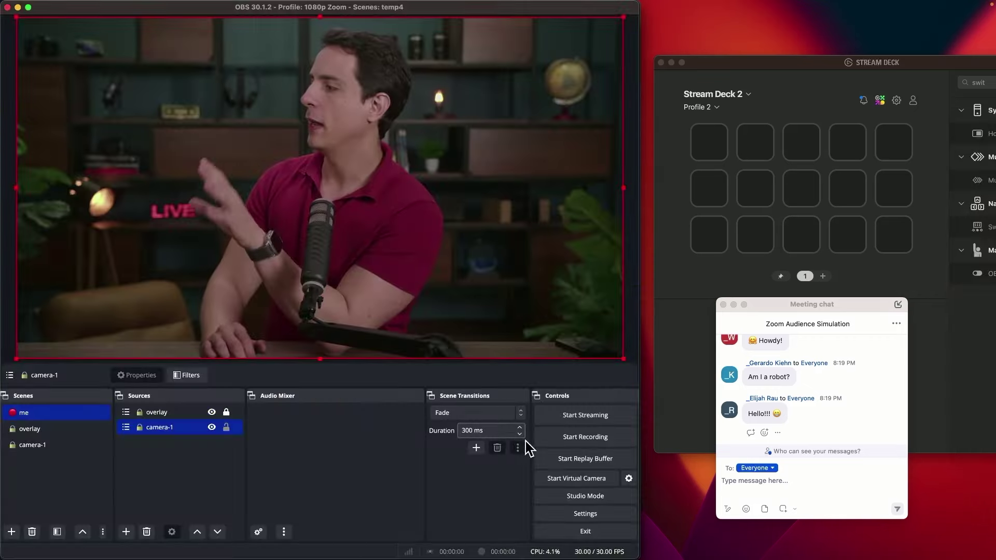
click(584, 478)
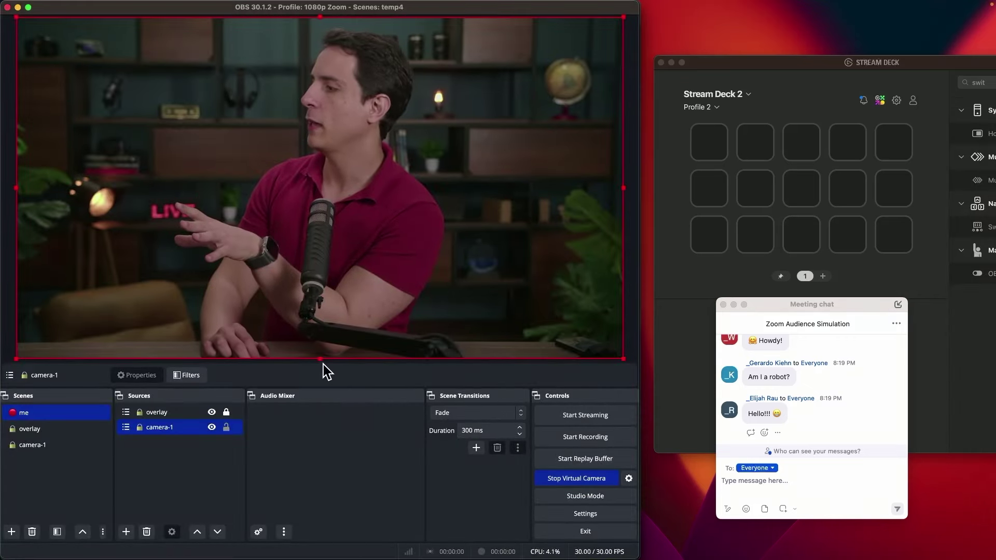
drag(321, 360, 360, 553)
Confirm Zoom's meeting video uses OBS Virtual Camera, then return to OBS.
mouse_move(992, 288)
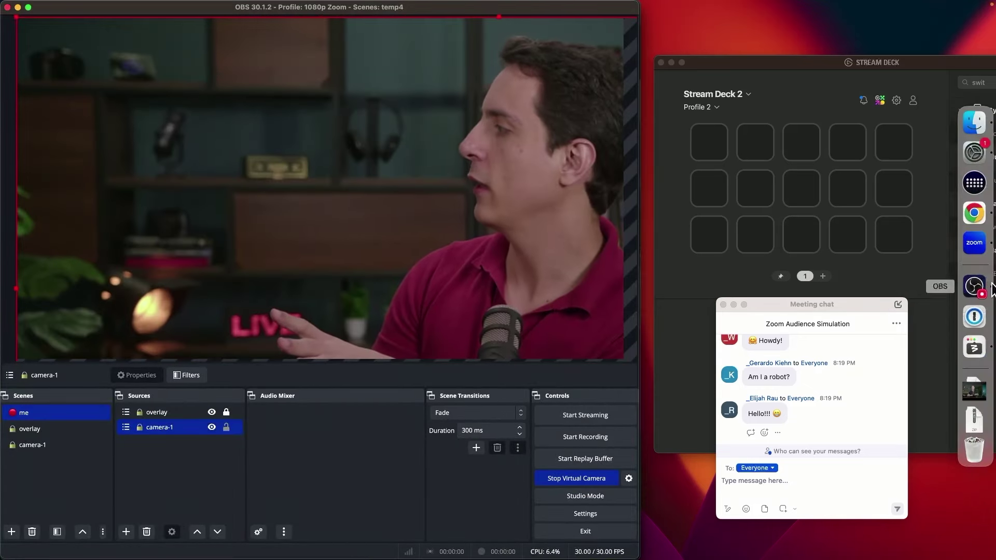
click(975, 243)
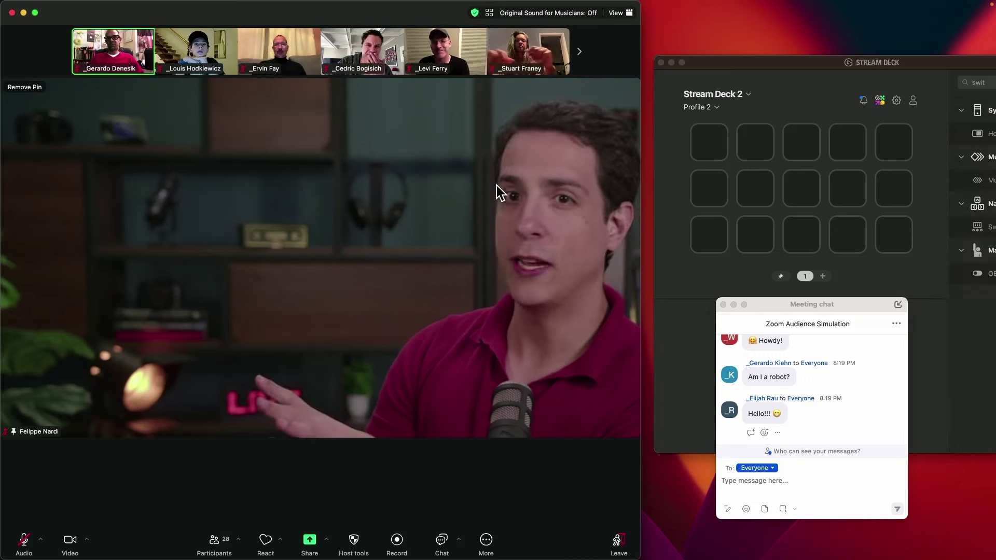
click(87, 540)
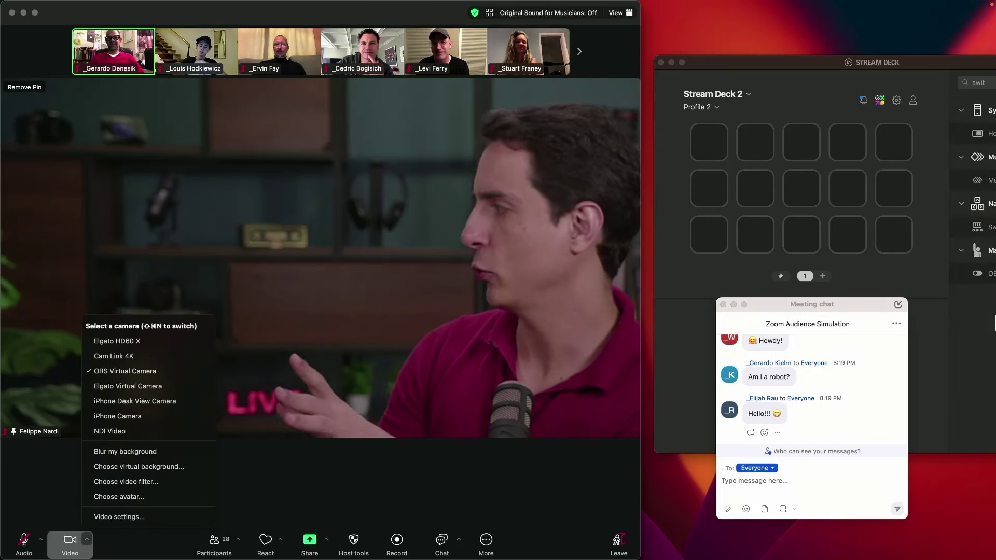
click(974, 286)
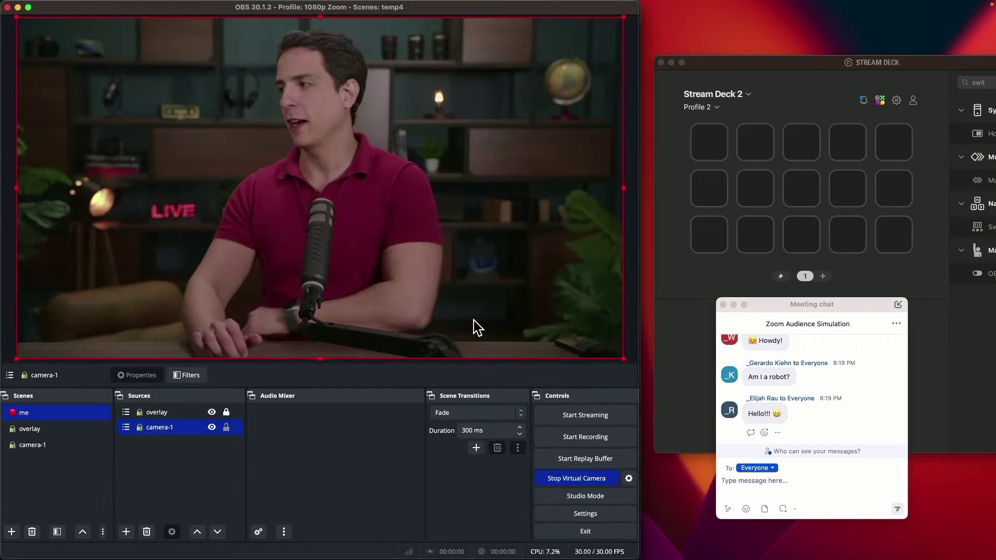
mouse_move(988, 262)
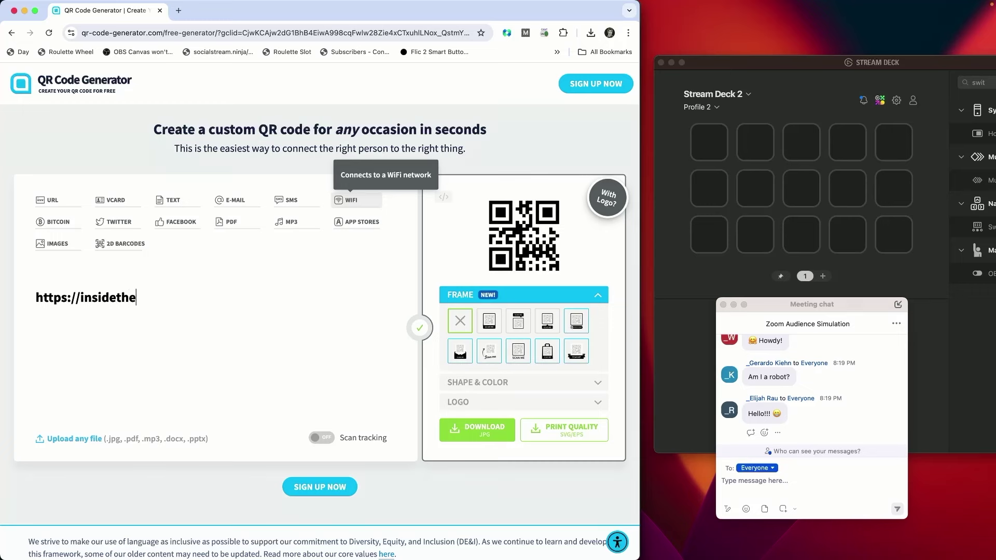
click(251, 280)
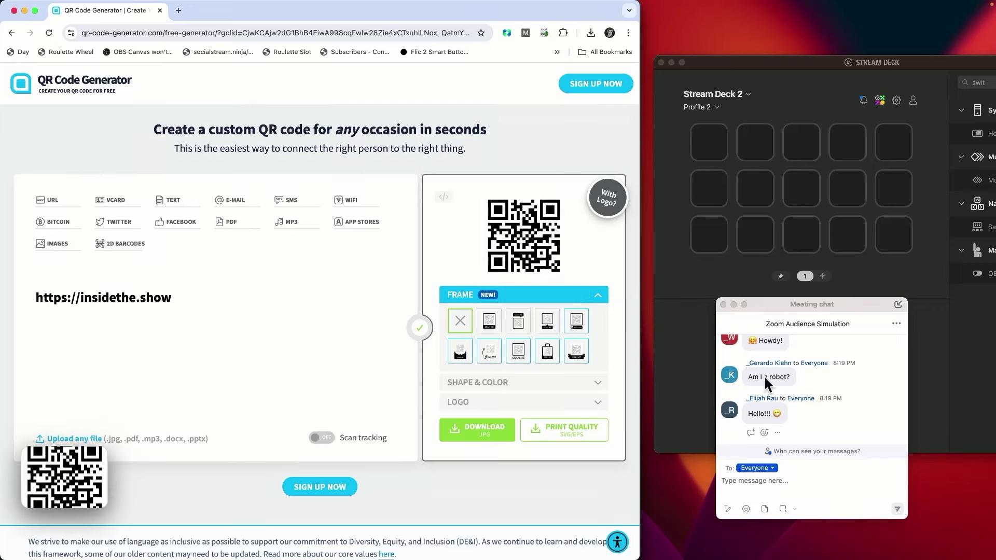
click(975, 286)
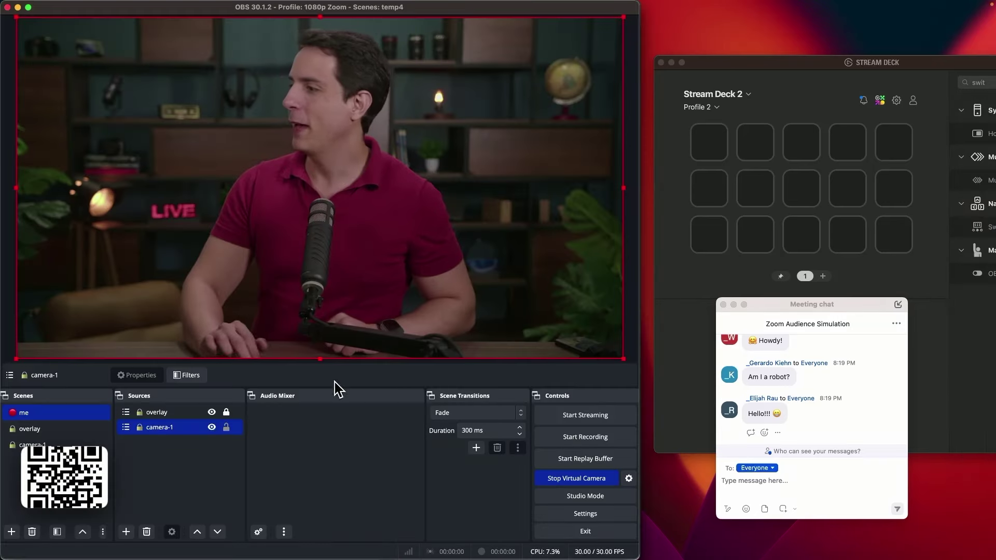
Add the QR screenshot to the preview as an image source on the left side.
drag(112, 501, 276, 251)
drag(86, 96, 115, 282)
mouse_move(66, 481)
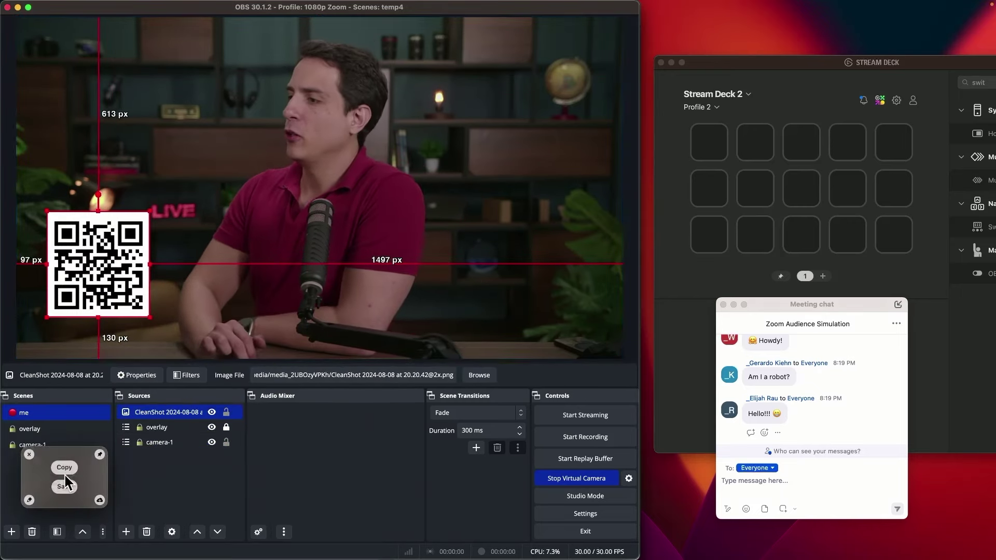
click(29, 455)
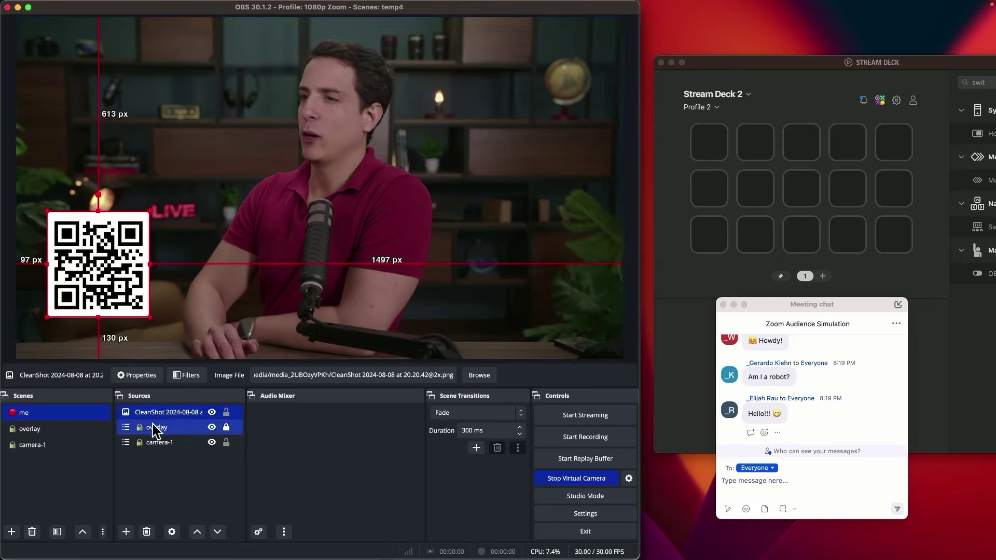
Copy the QR image source and paste it into the overlay scene as a reference.
click(145, 412)
right_click(145, 412)
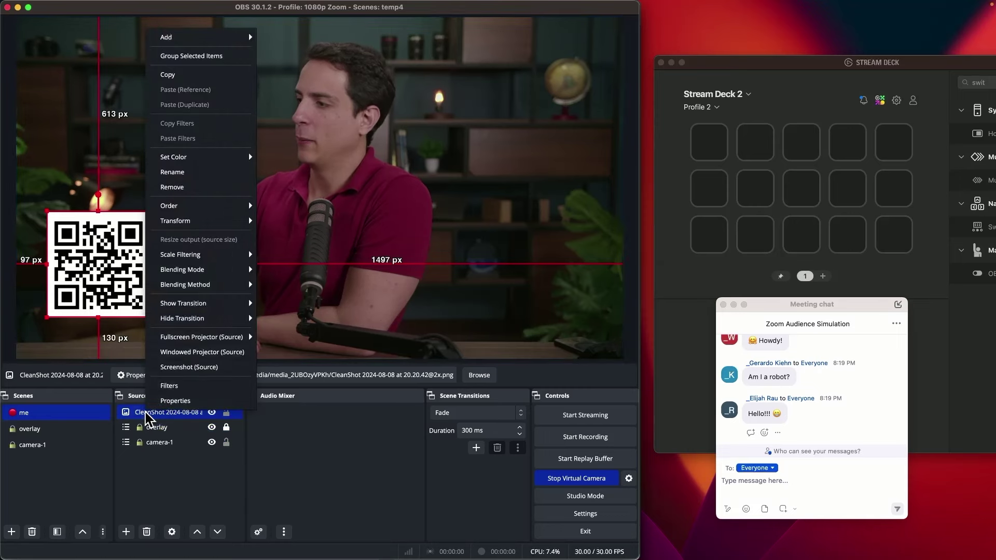
click(213, 77)
click(82, 429)
right_click(154, 415)
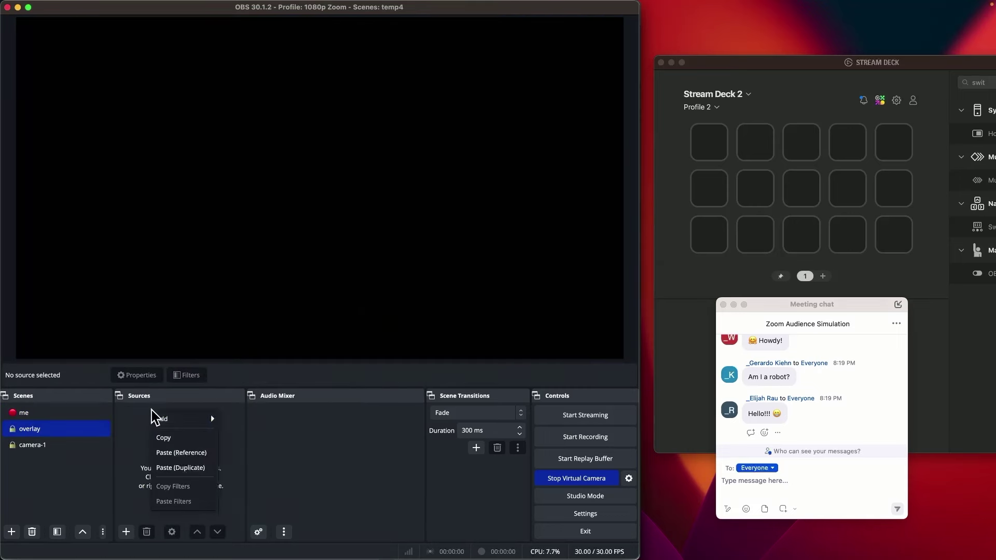
click(199, 453)
Enlarge the QR code and place it lower left in overlay, checking it in me.
click(83, 412)
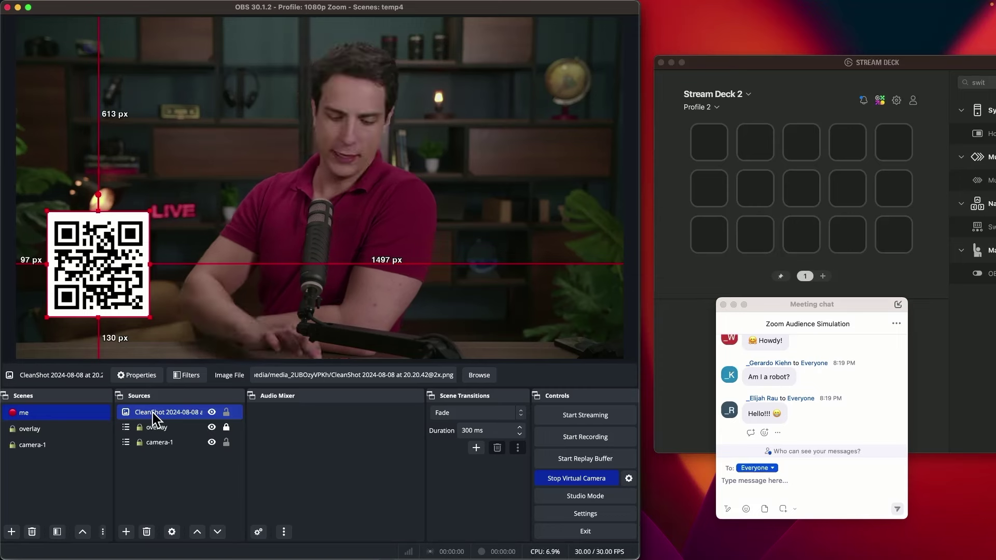
click(80, 429)
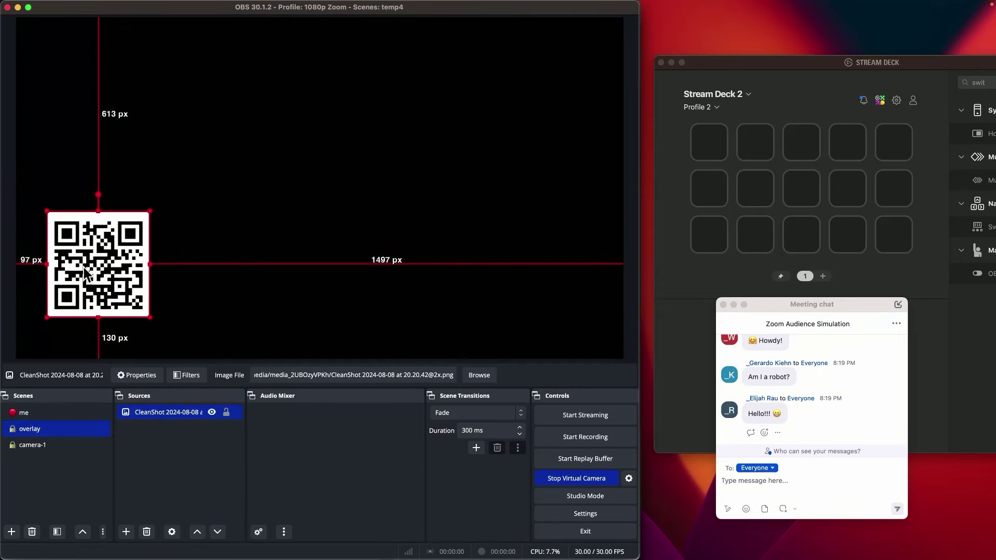
mouse_move(148, 319)
mouse_down()
mouse_move(172, 347)
mouse_move(129, 332)
mouse_move(139, 328)
mouse_up()
click(164, 454)
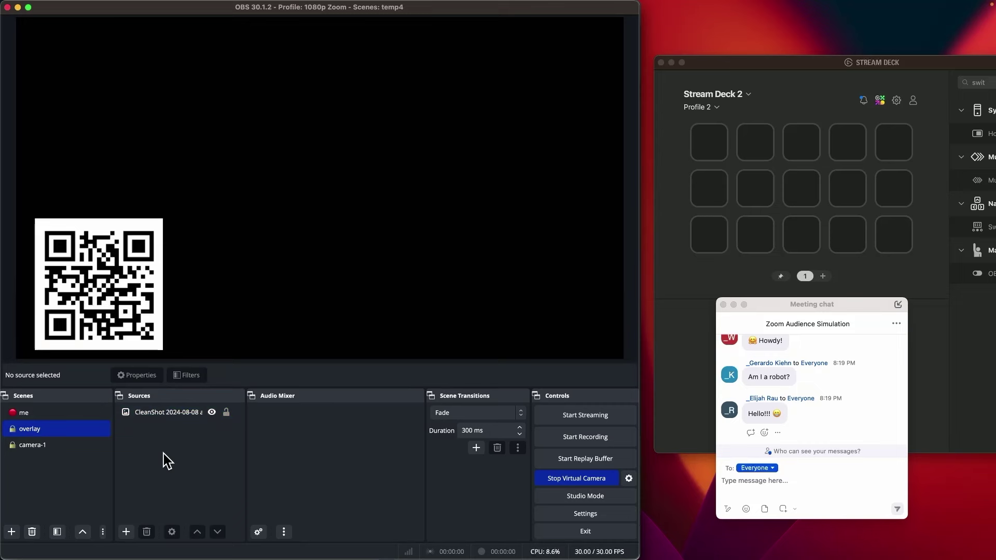
click(74, 411)
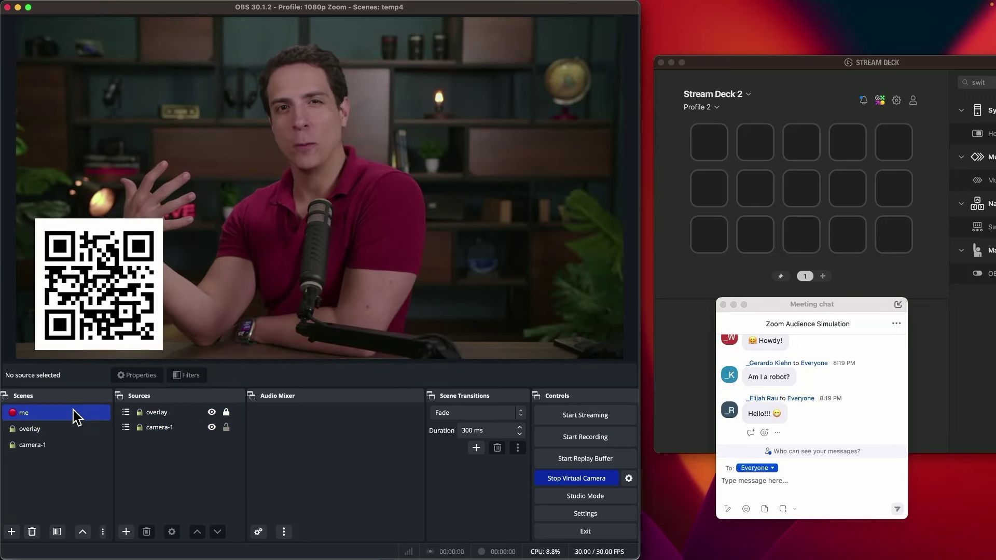
click(79, 428)
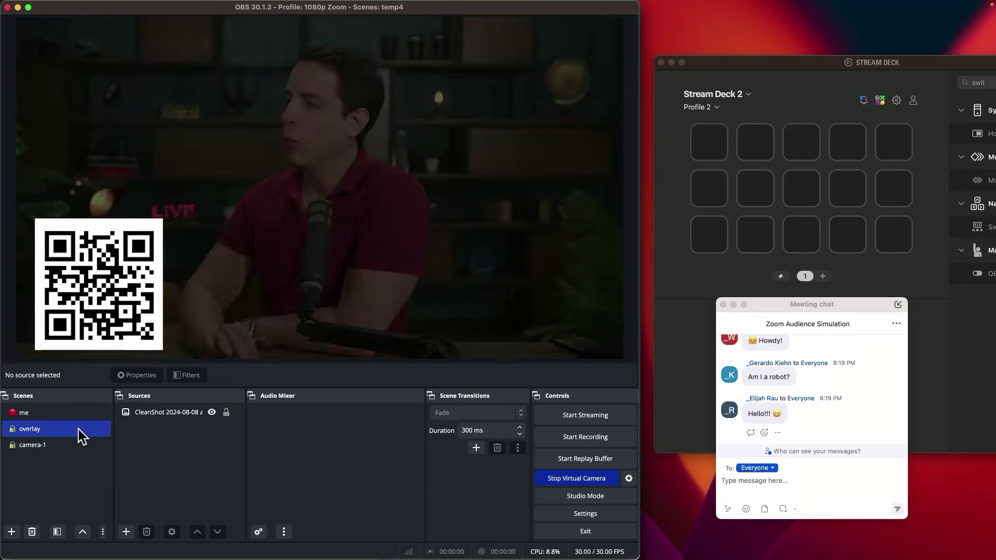
click(165, 423)
click(168, 423)
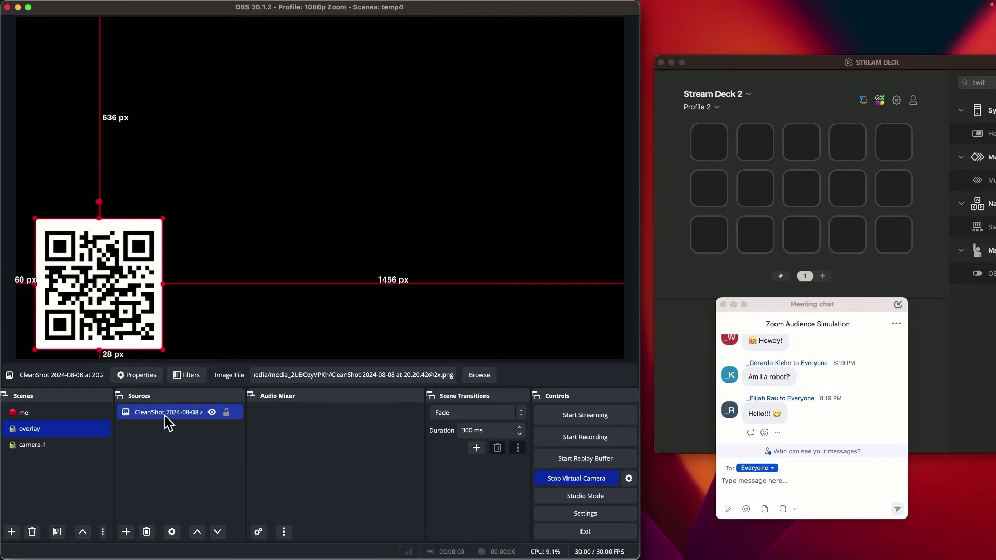
Give the QR source a Slide show transition with direction Up.
mouse_move(165, 296)
mouse_down()
mouse_move(138, 446)
mouse_move(171, 278)
mouse_move(164, 301)
mouse_up()
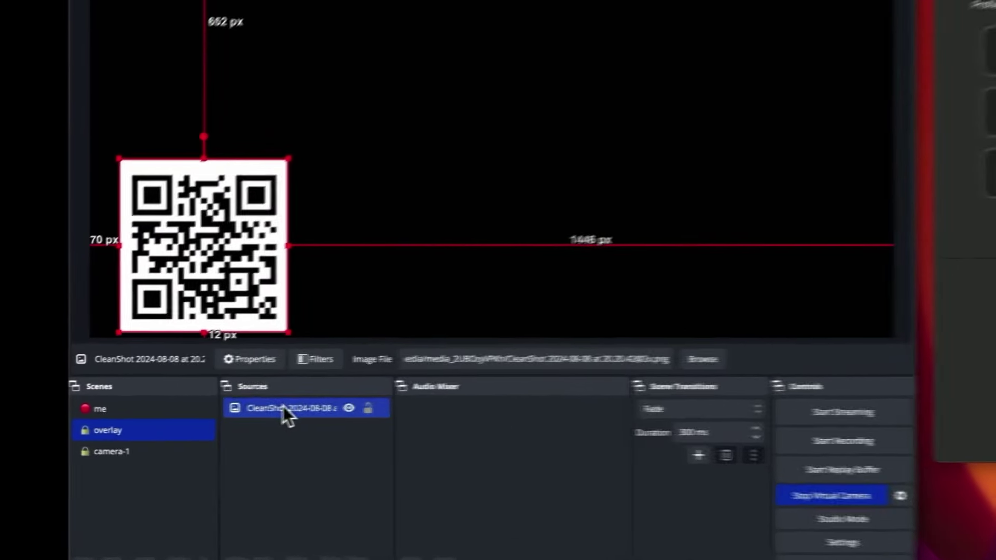
right_click(166, 413)
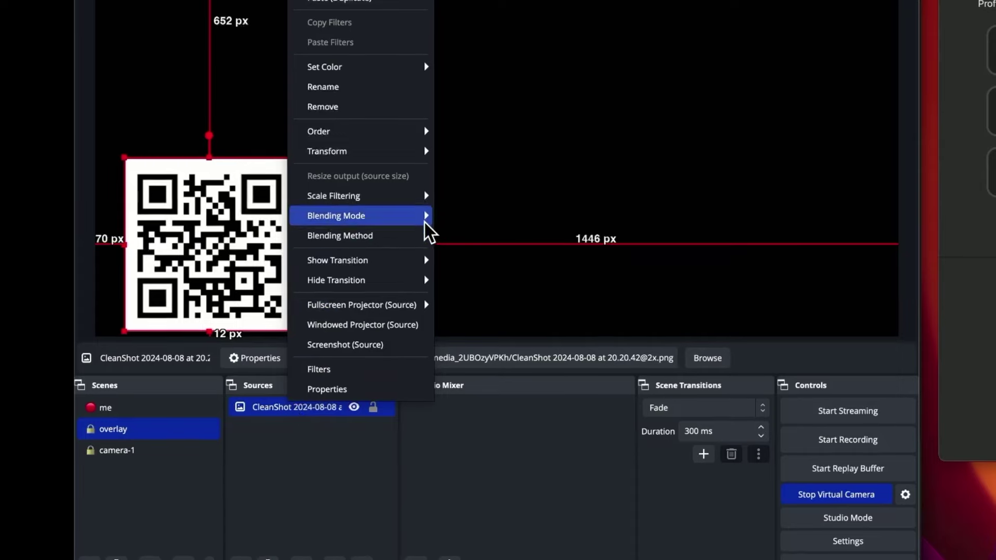
mouse_move(249, 305)
click(473, 338)
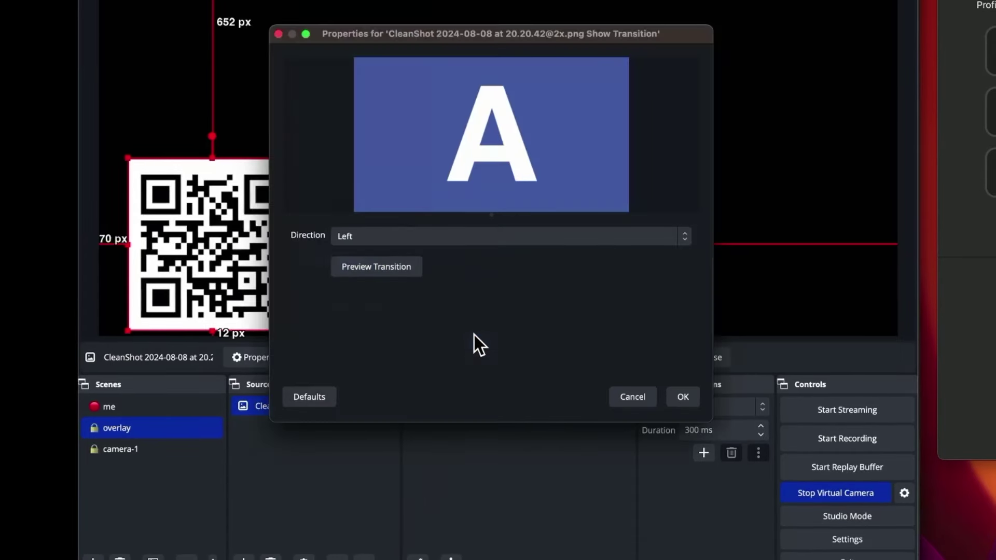
click(493, 239)
click(441, 272)
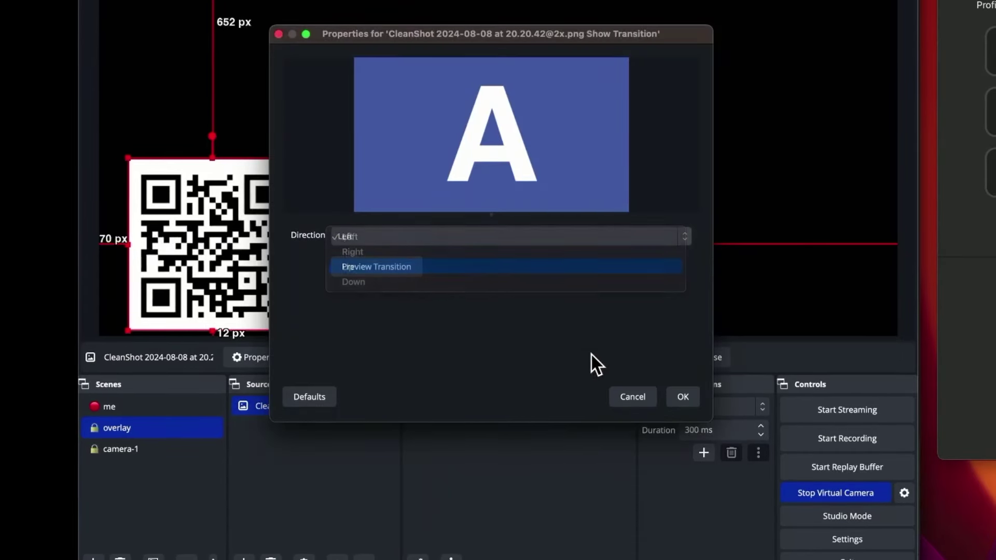
click(675, 399)
Give the QR source a Slide hide transition with direction Down, and test it.
click(299, 407)
mouse_move(421, 288)
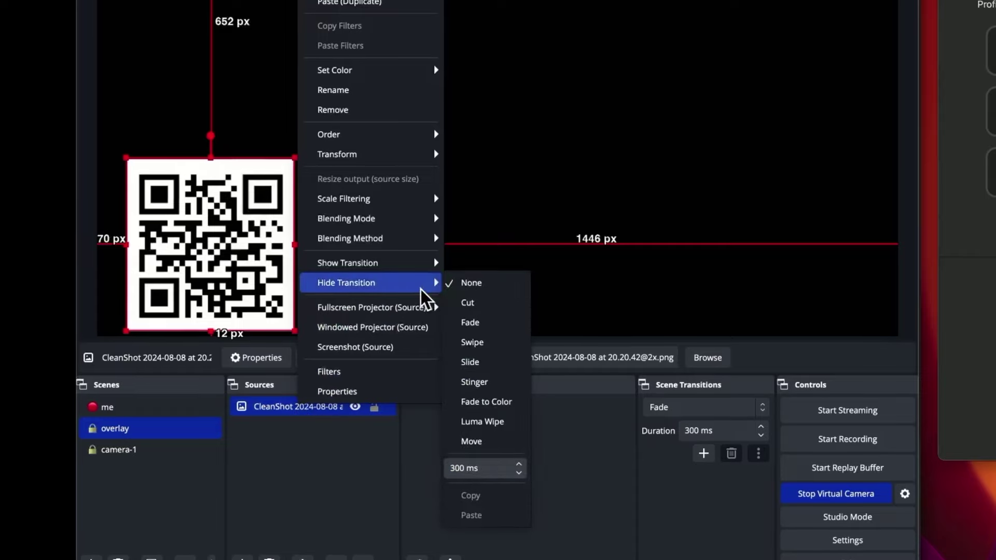
click(467, 363)
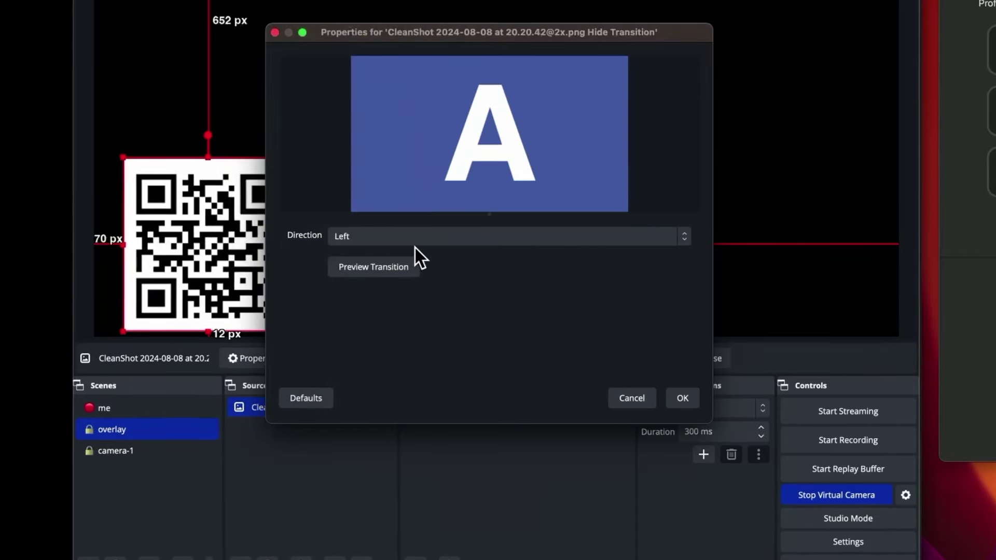
click(415, 239)
click(419, 282)
click(682, 399)
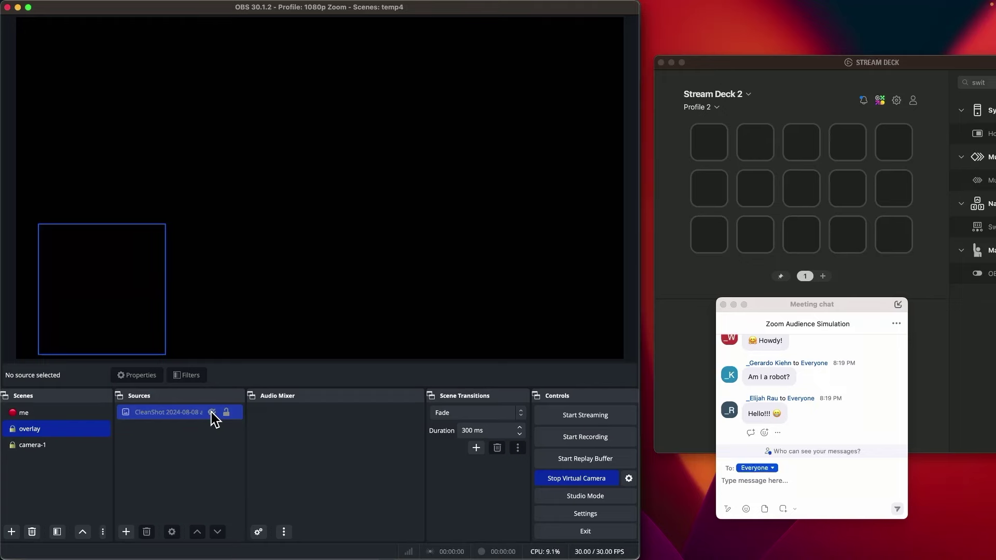
click(211, 412)
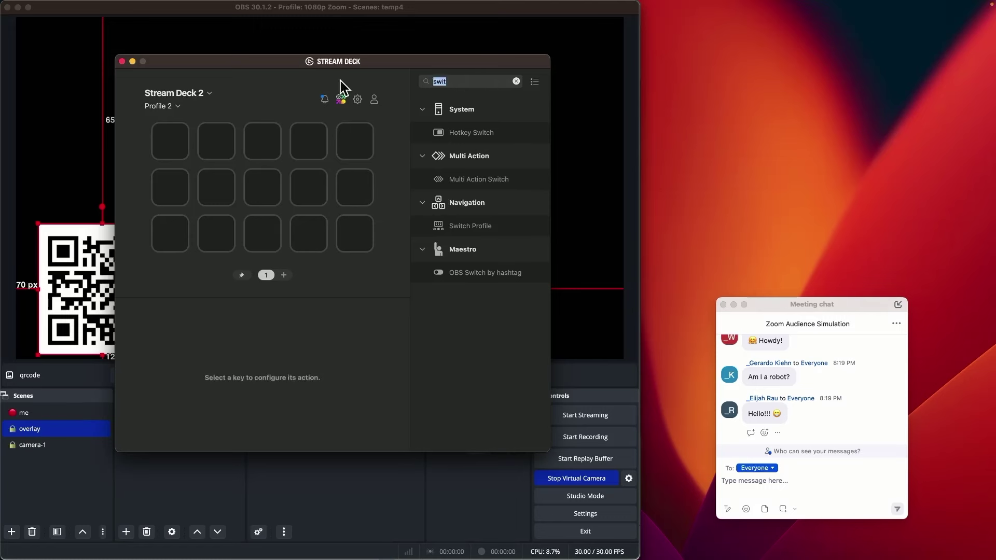
Place an OBS Source Visibility action on the middle key and title it QR-CODE.
text(rce)
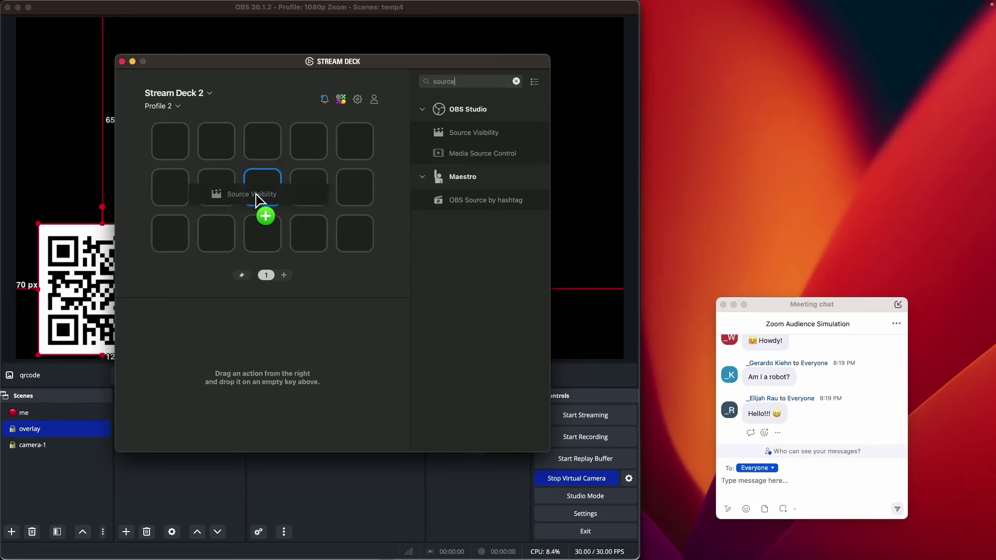
drag(256, 196, 257, 198)
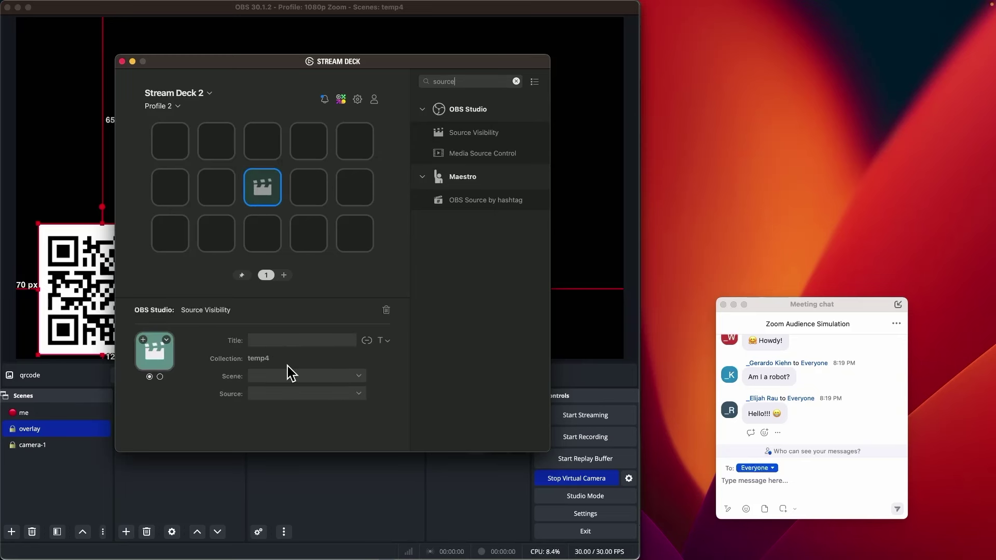
click(286, 341)
text(QR-CODE)
Target the key at the qrcode source in the overlay scene.
click(273, 378)
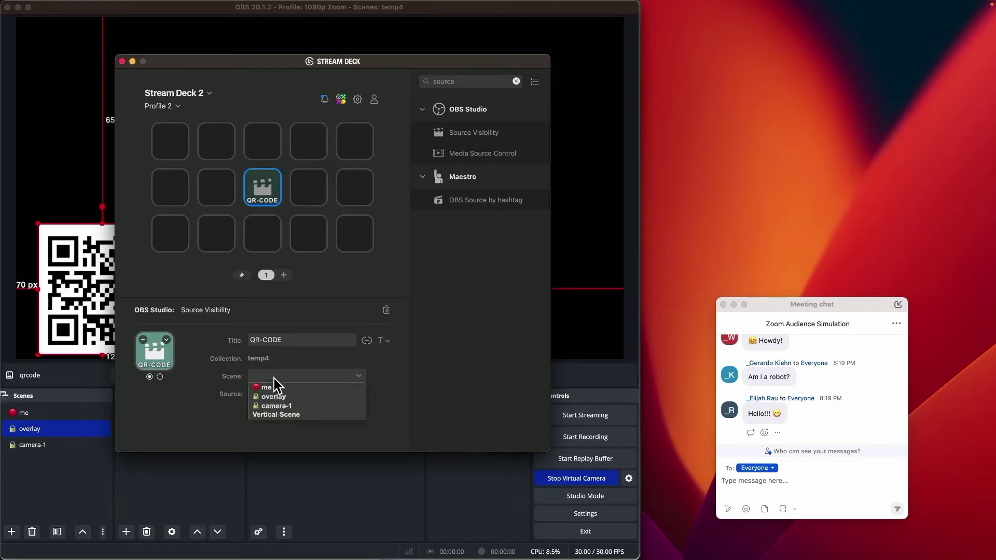
click(285, 397)
click(282, 396)
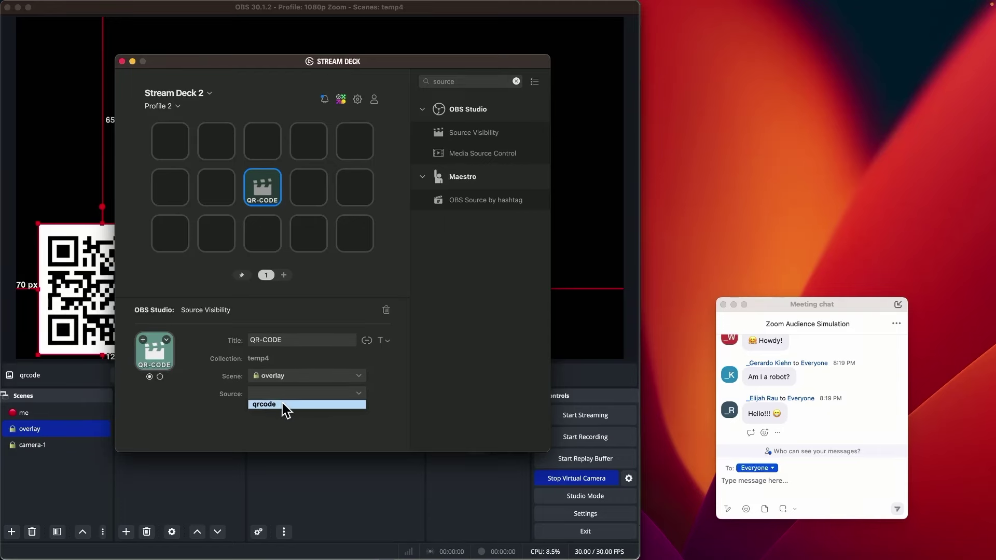
click(280, 404)
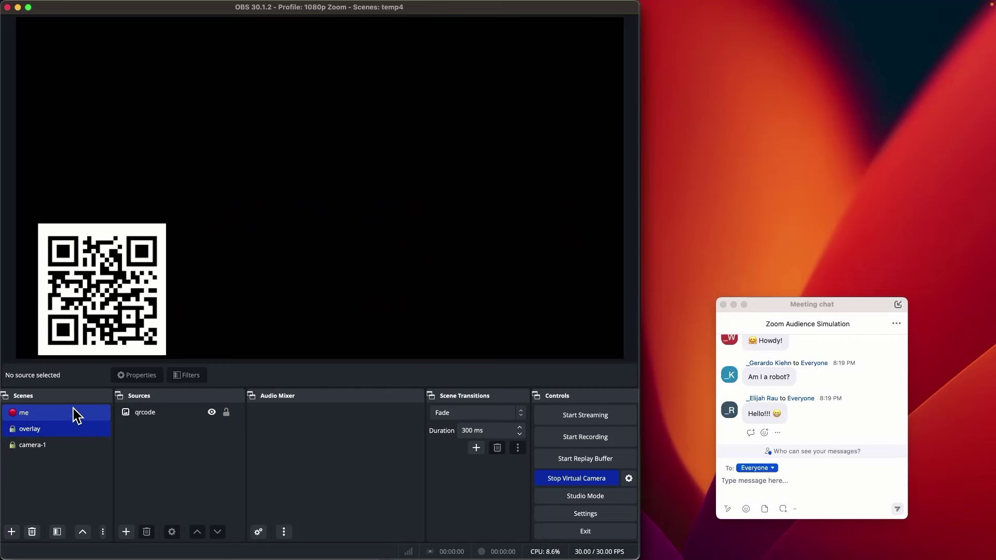
click(77, 415)
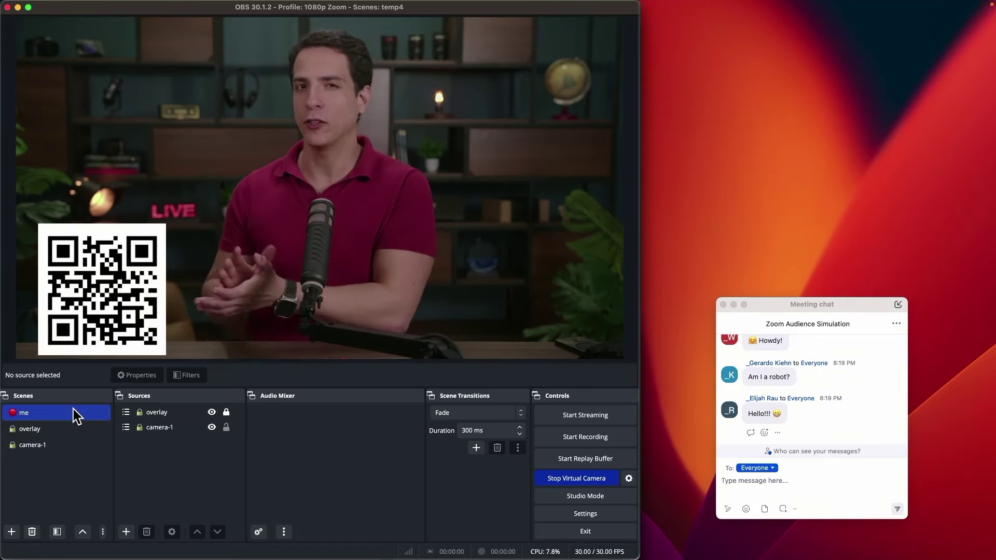
Nudge the QR code slightly up and left in overlay, then return to the Zoom meeting.
click(975, 243)
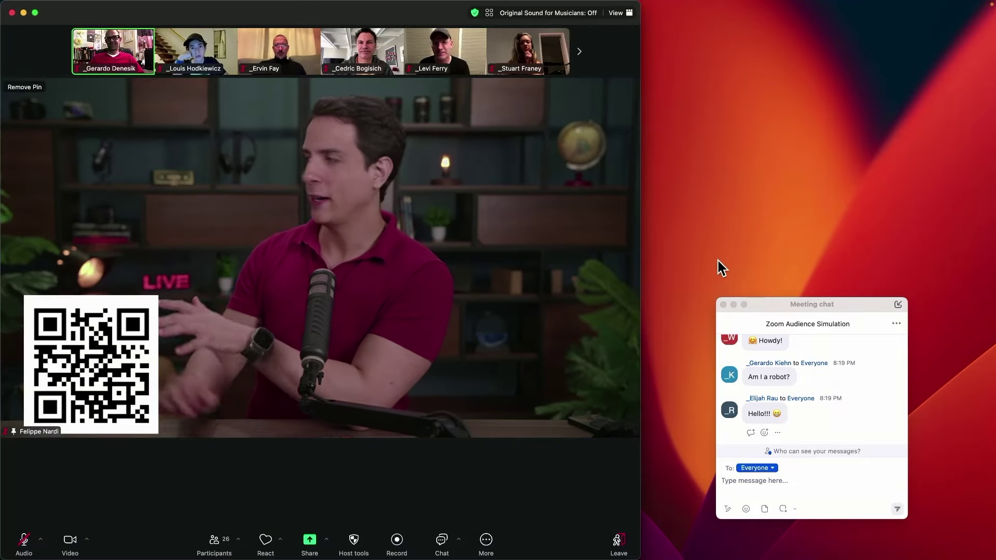
mouse_move(991, 223)
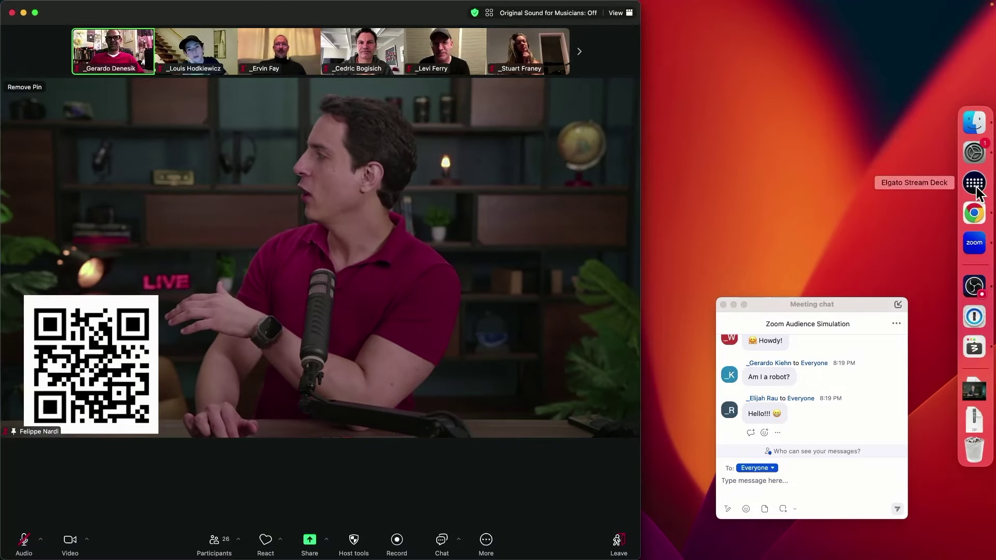
click(974, 286)
click(55, 434)
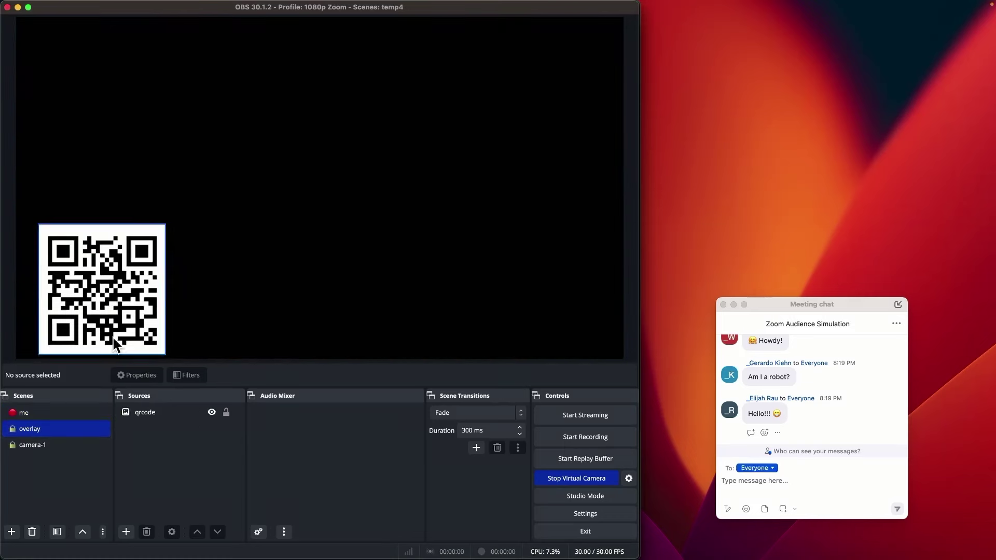
drag(107, 327, 106, 306)
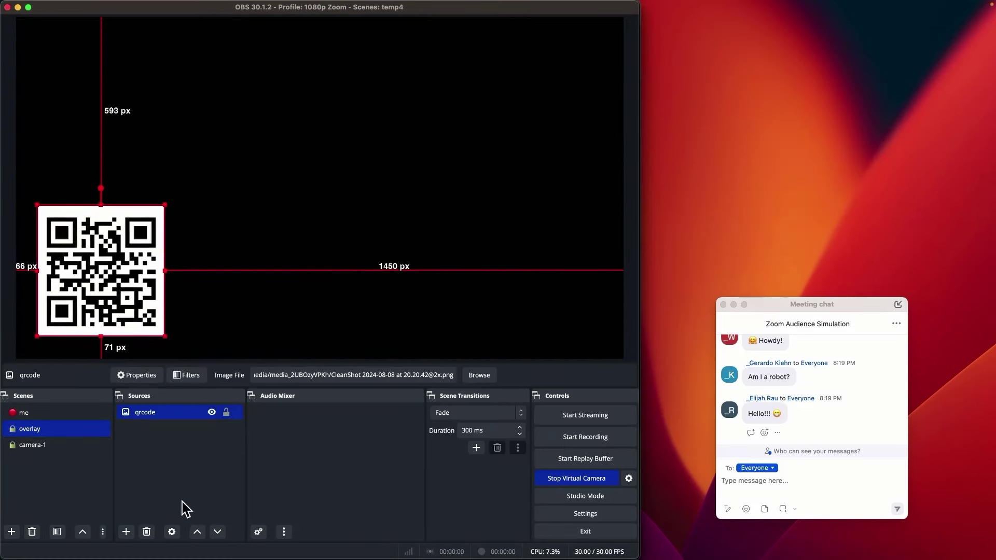
click(184, 506)
click(65, 415)
mouse_move(992, 346)
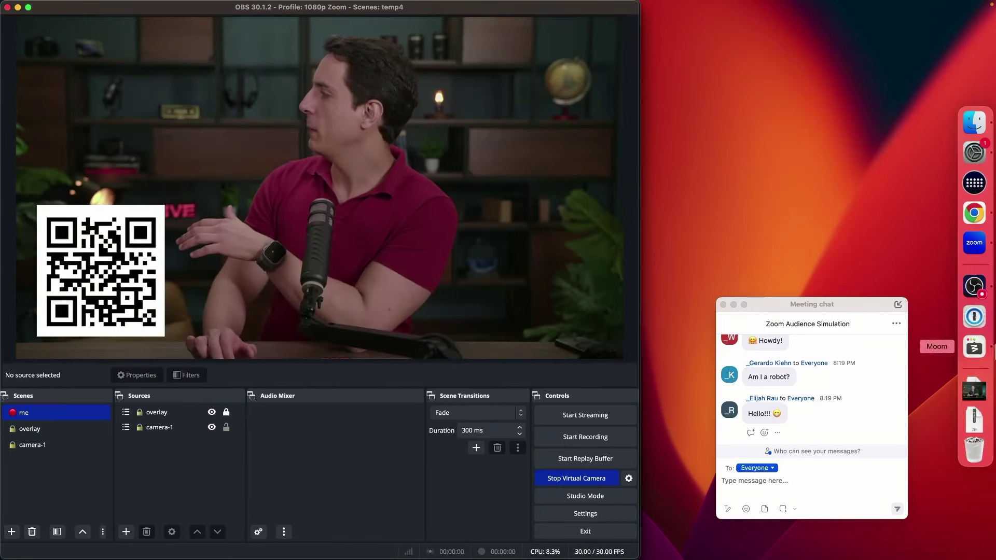
click(974, 244)
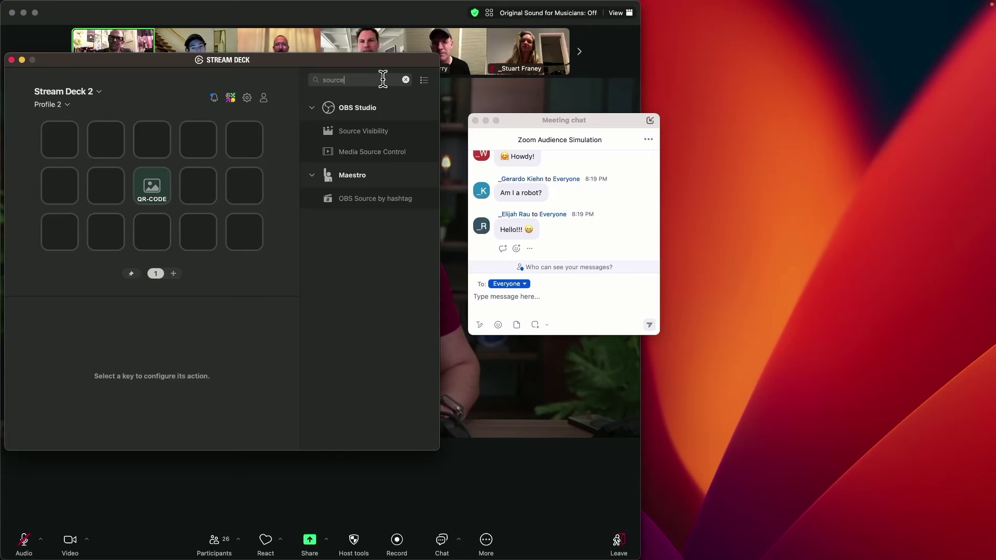
text(text)
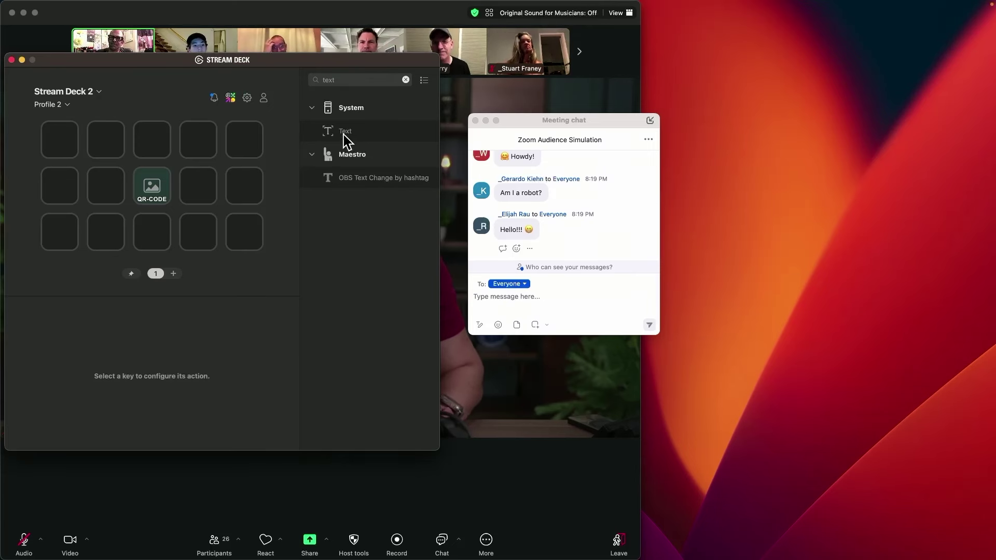
drag(343, 133, 201, 187)
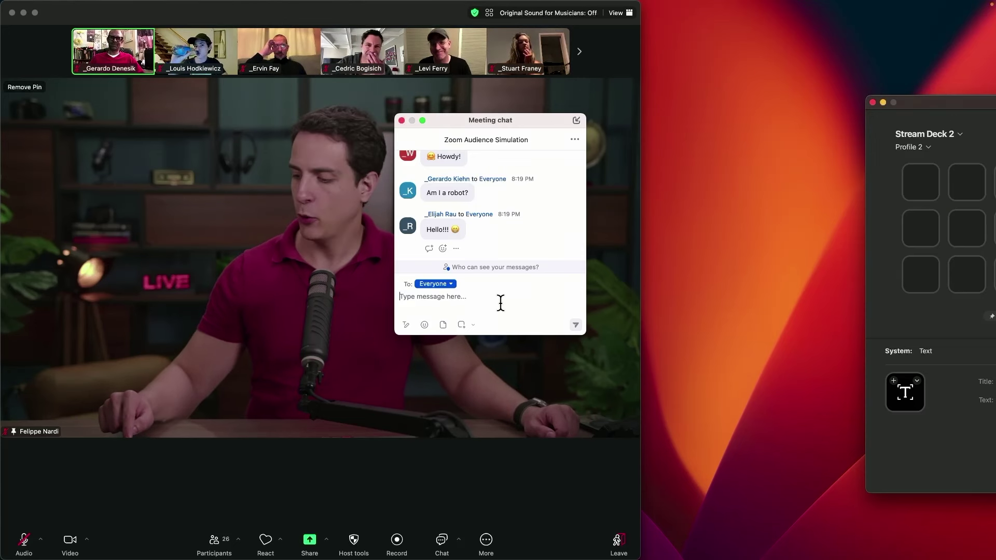
text(Here is the link: https://insidethe.show)
key(Return)
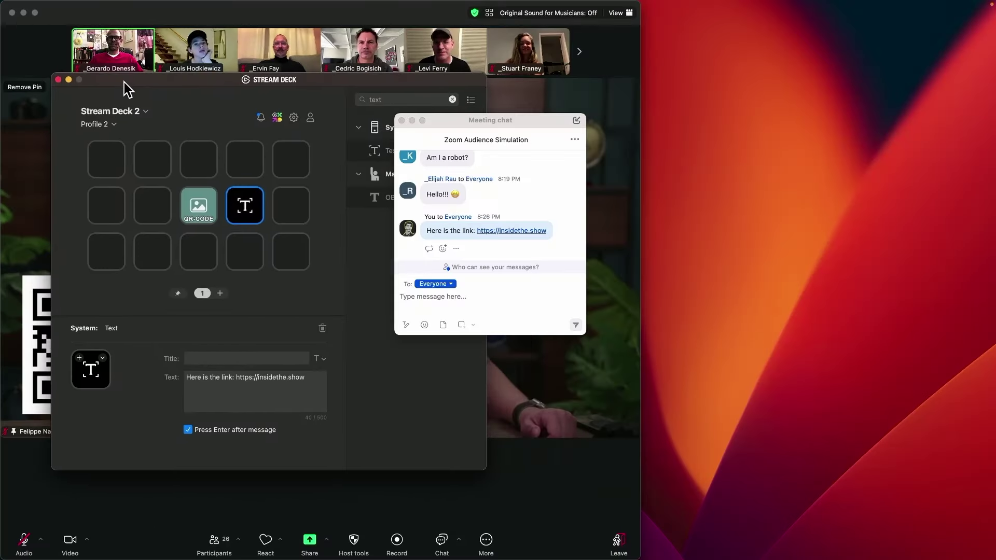
Place a Multi Action Switch action on an empty Stream Deck key.
drag(157, 82, 127, 82)
drag(475, 118, 522, 118)
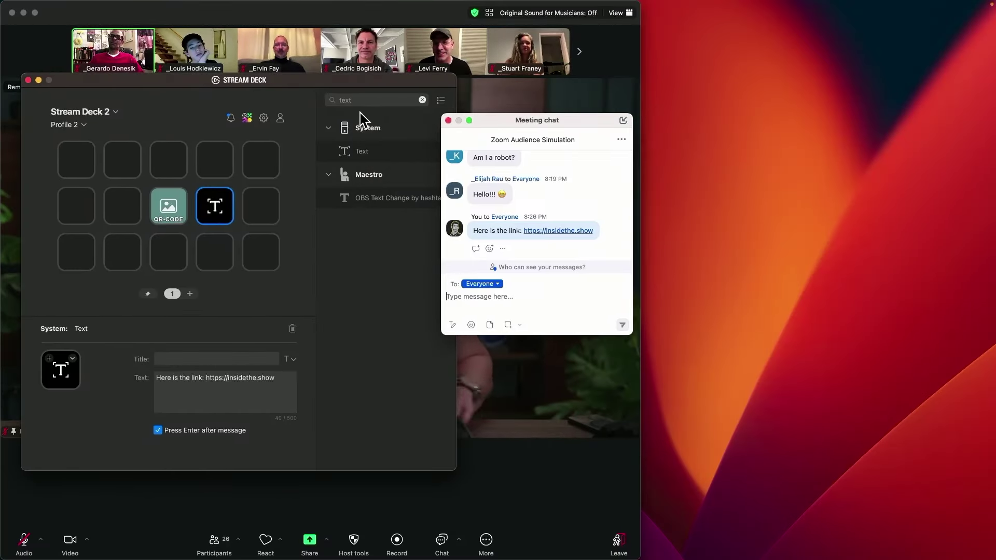
key(BackSpace)
key(BackSpace)
key(BackSpace)
key(BackSpace)
text(switch)
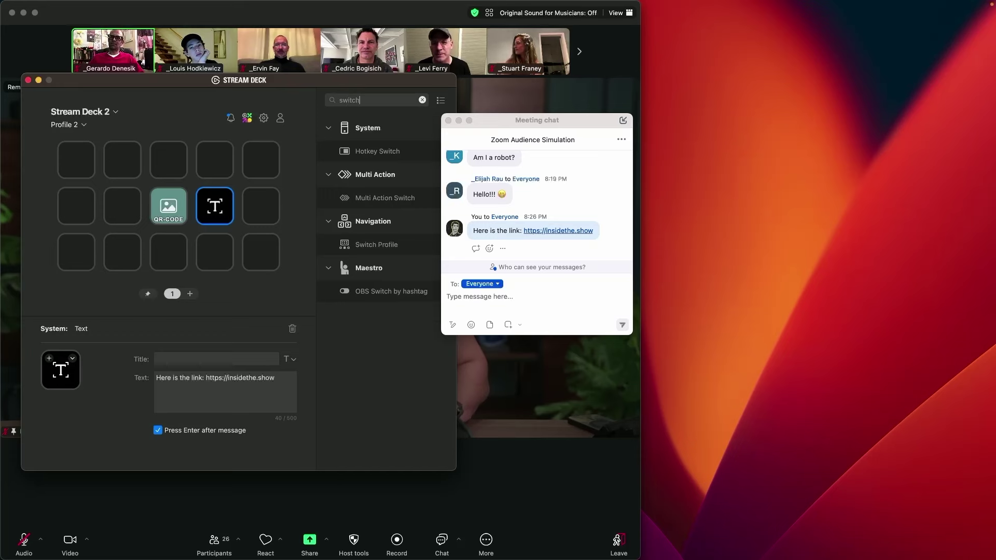
drag(377, 201, 159, 164)
Copy the QR-CODE visibility action into the Multi Action Switch's first (Hide) state.
click(53, 111)
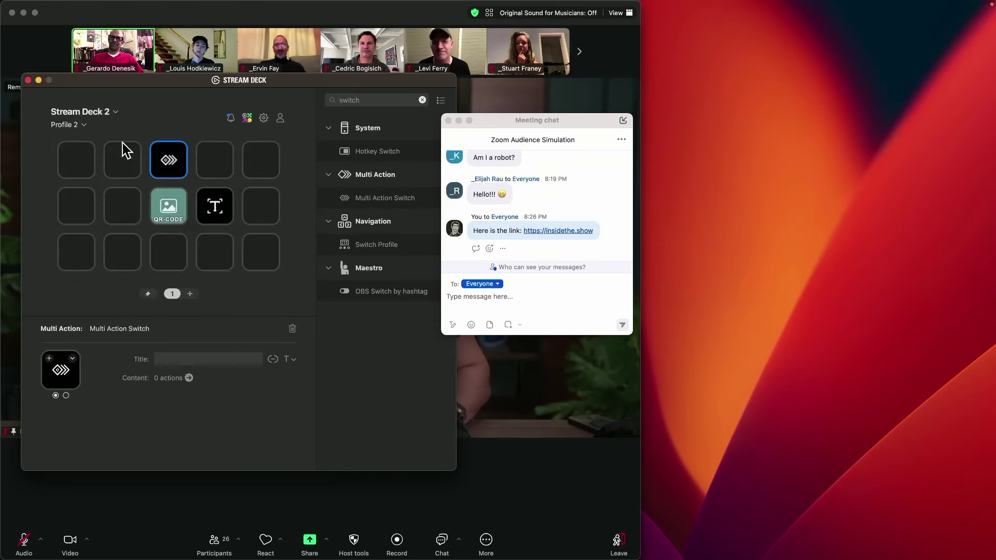
right_click(176, 212)
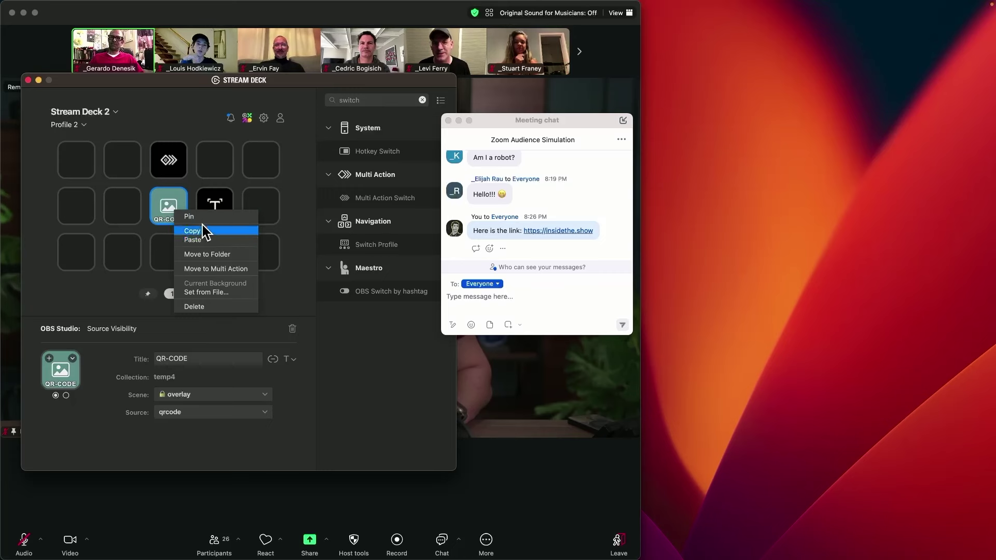
click(192, 231)
click(168, 160)
right_click(125, 158)
click(137, 169)
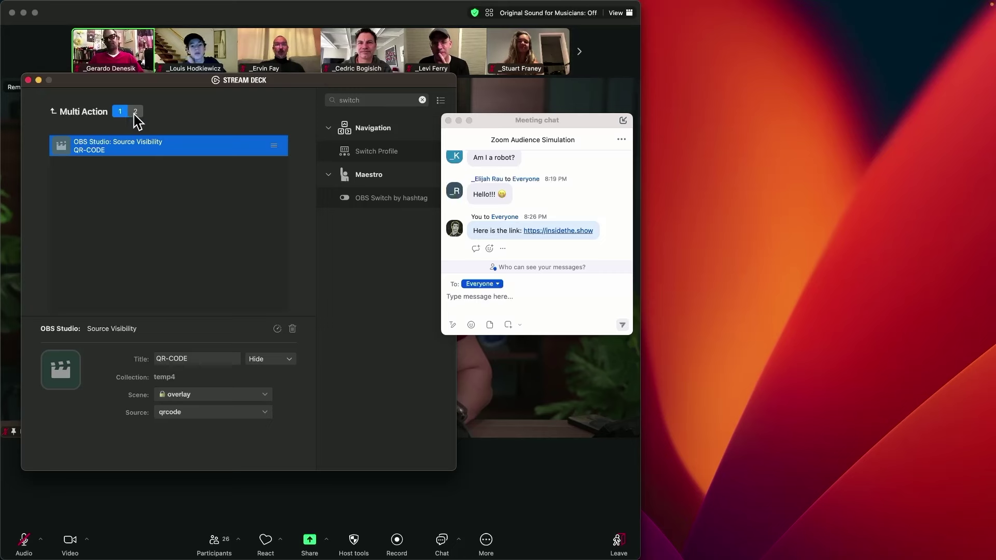
Add the QR-CODE action and the link text action to the second (Show) state.
click(135, 111)
right_click(113, 159)
click(127, 167)
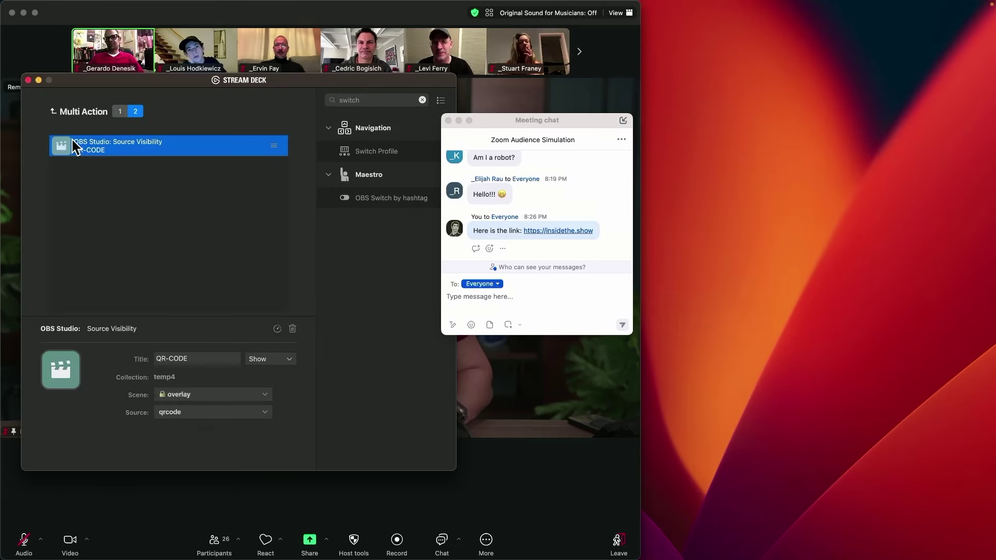
click(53, 111)
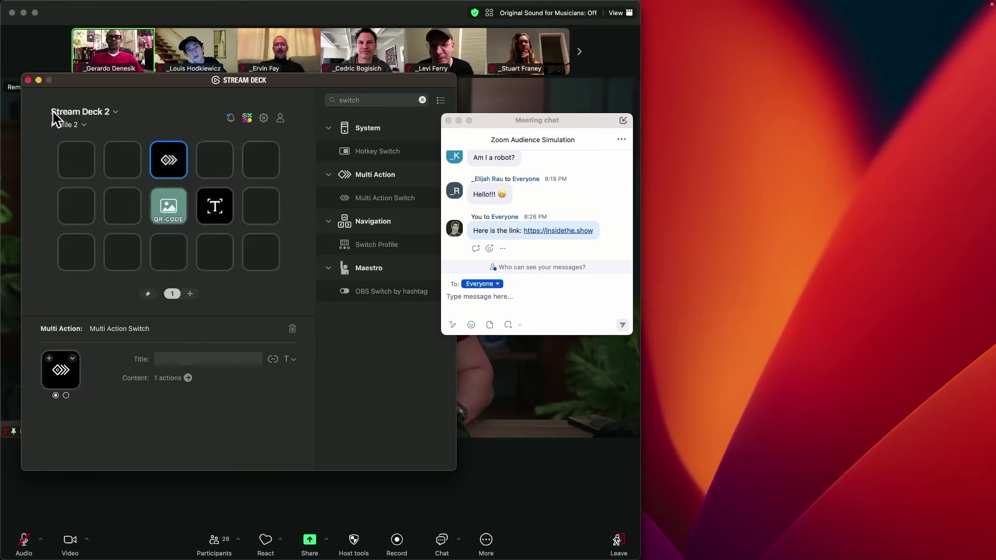
right_click(215, 206)
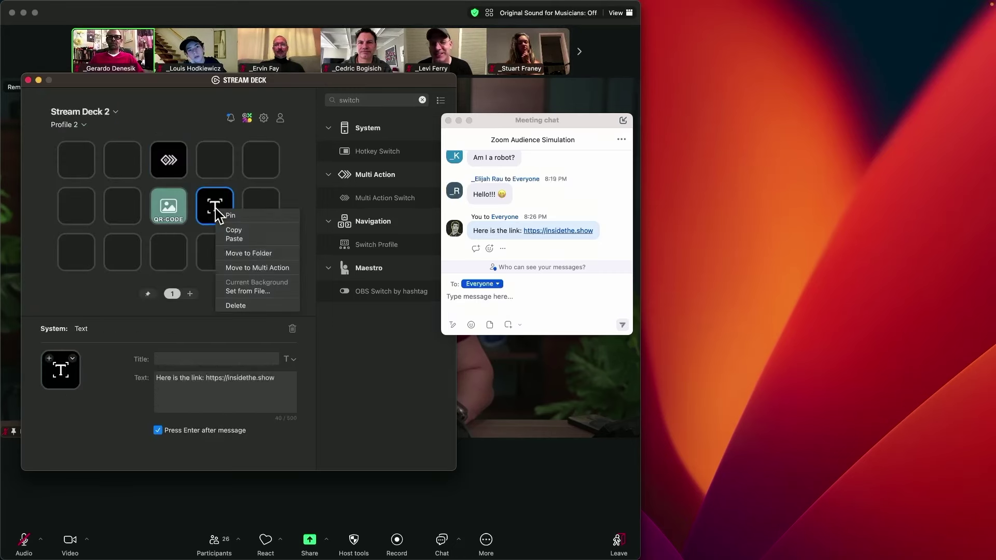
click(245, 238)
right_click(121, 173)
click(145, 191)
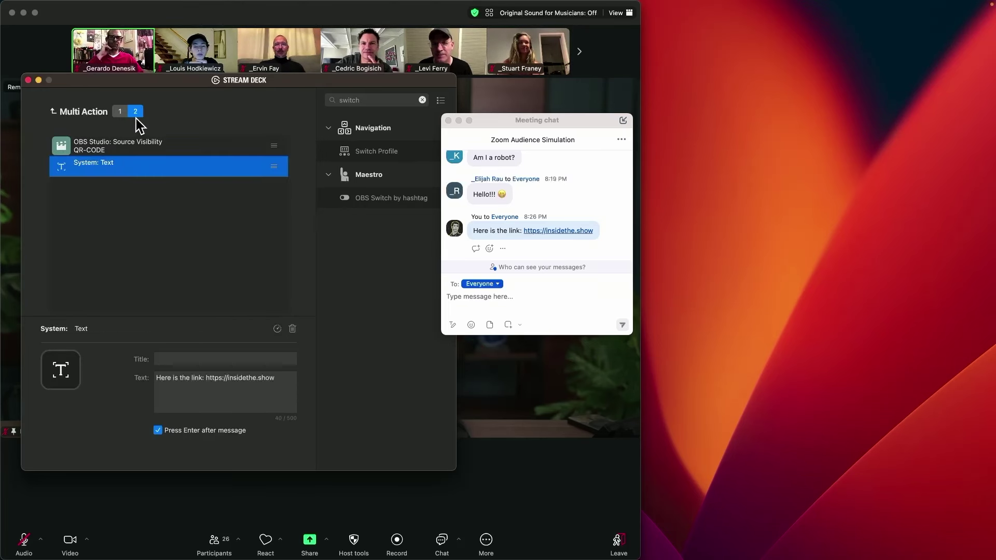
click(149, 148)
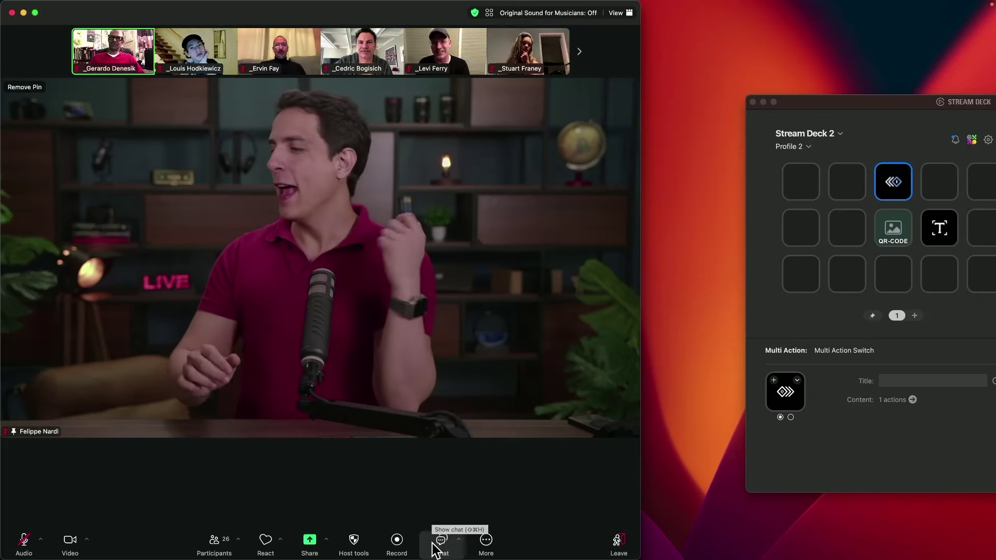
click(440, 542)
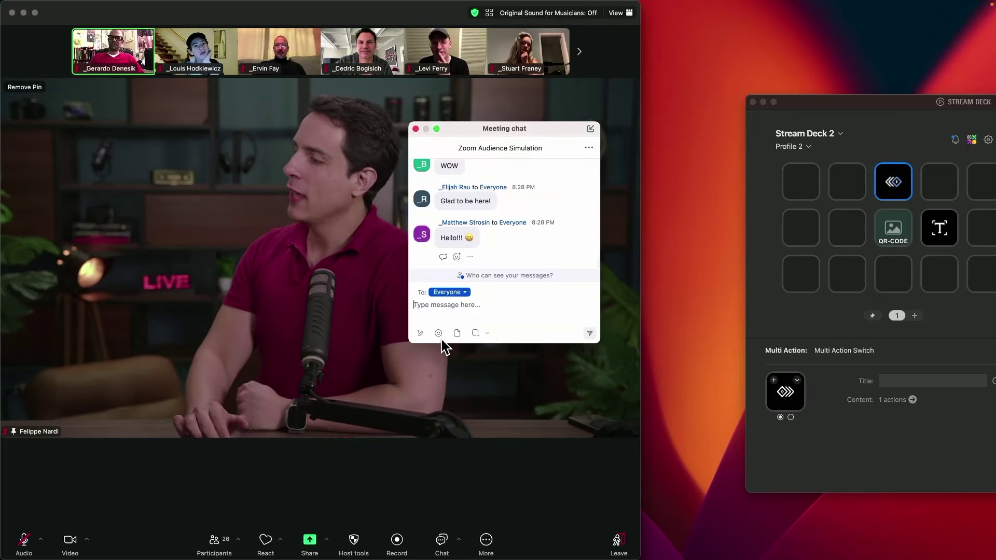
text(Here is the link: https://insidethe.show)
key(Return)
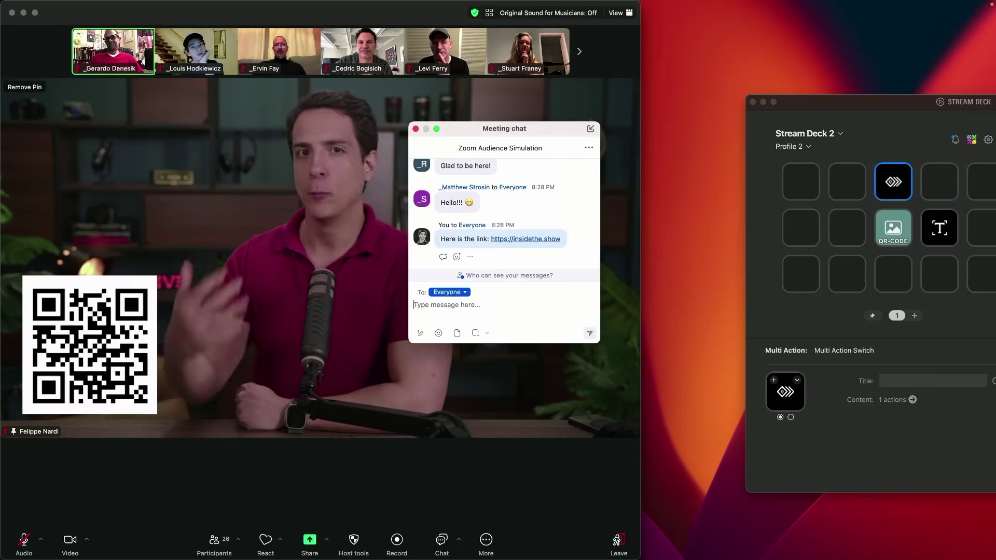